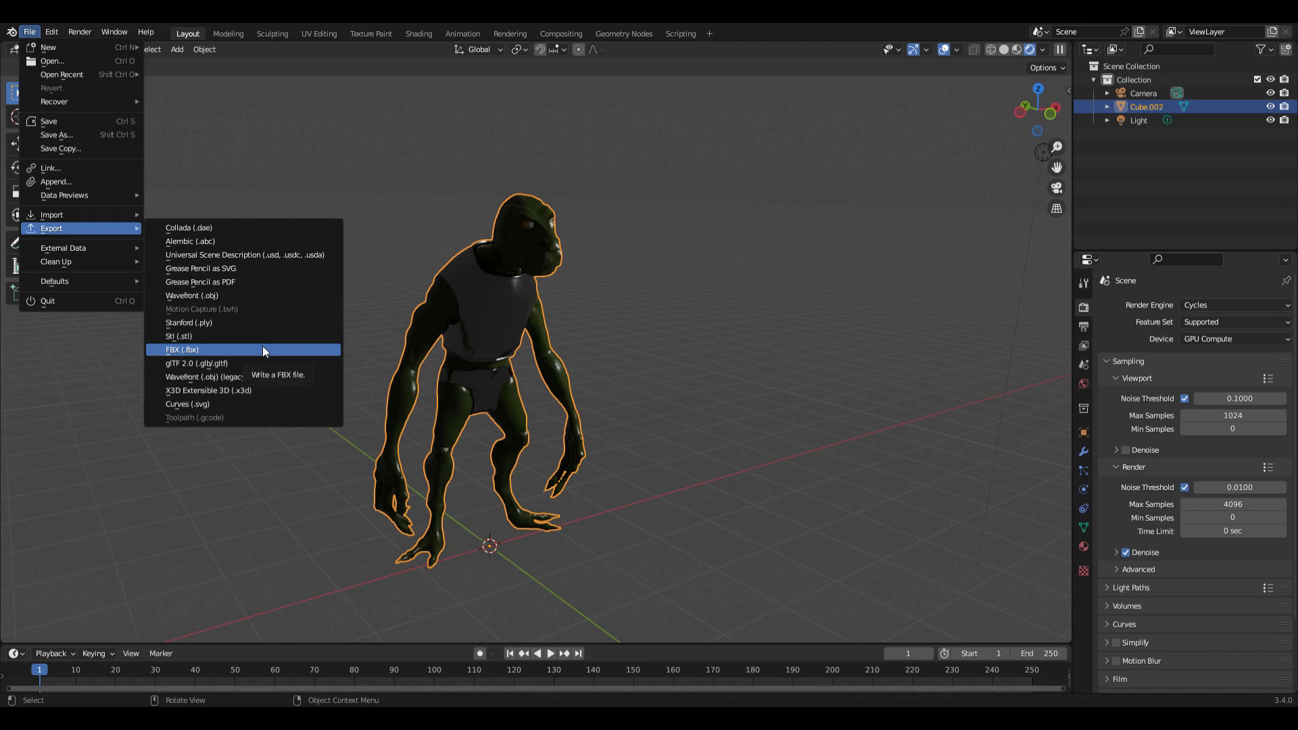
- Export the selected monster model as an FBX file
left_click(262, 349)
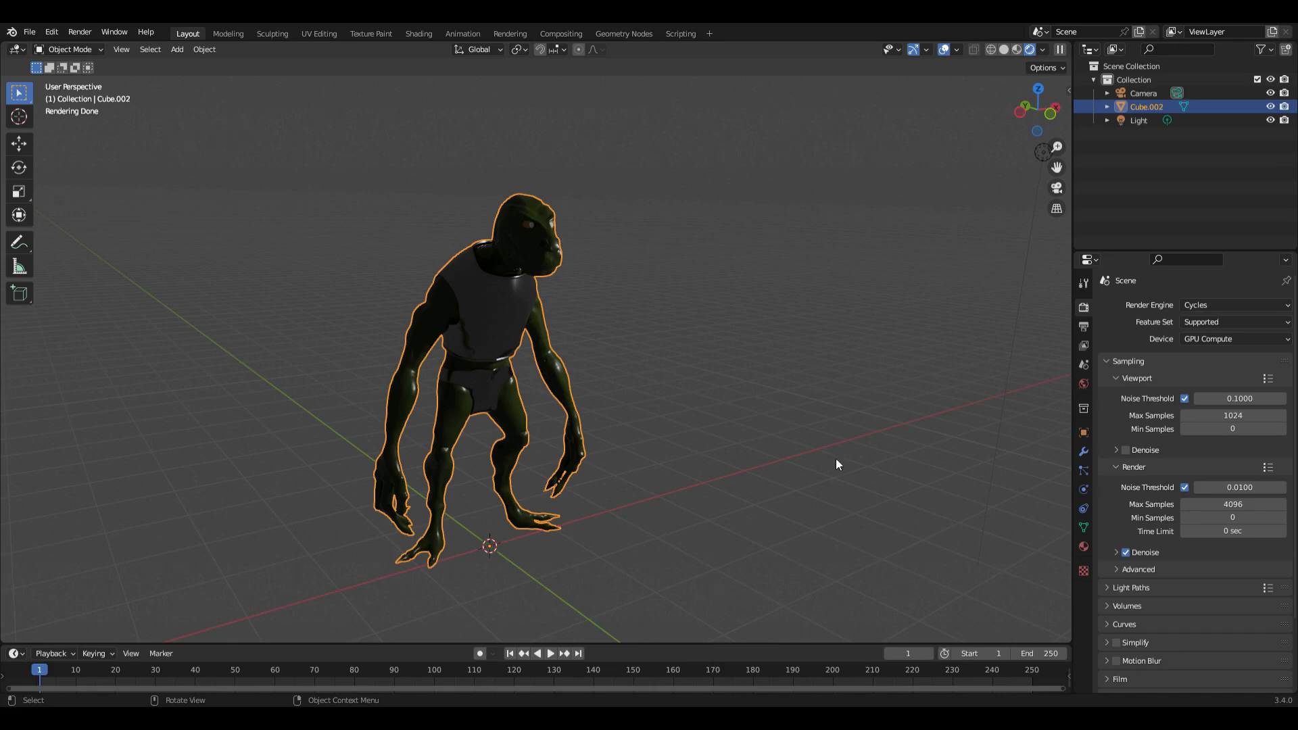
left_click(794, 404)
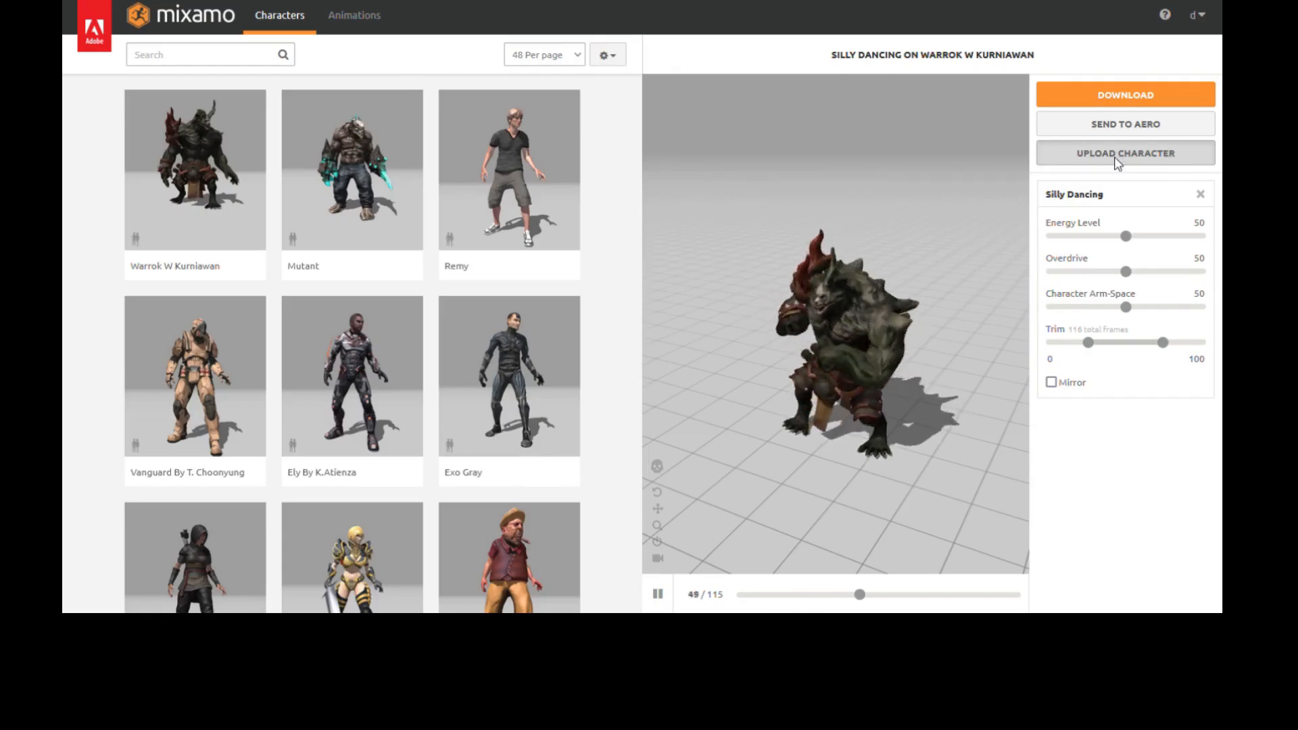
- Switch to Mixamo, upload the exported monster character, and accept its front-facing orientation in the Auto-Rigger
left_click(1116, 157)
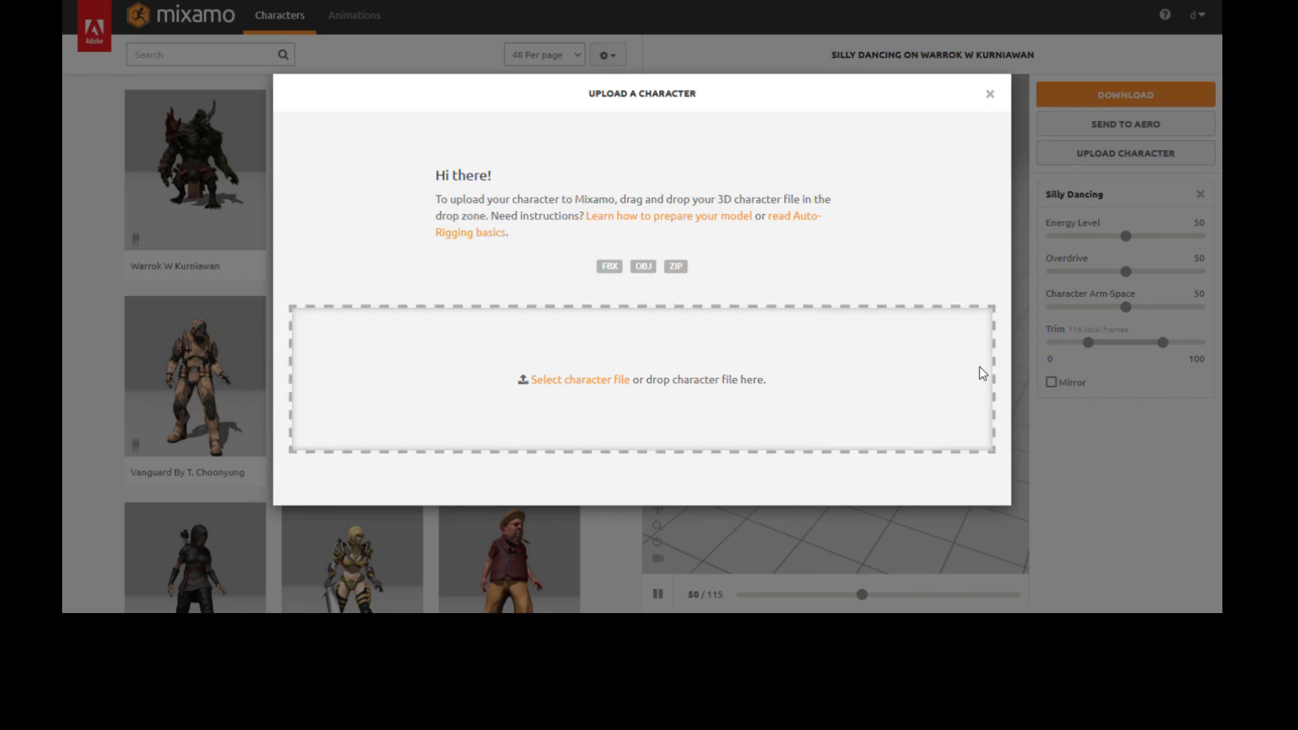
left_click_drag(982, 374, 983, 372)
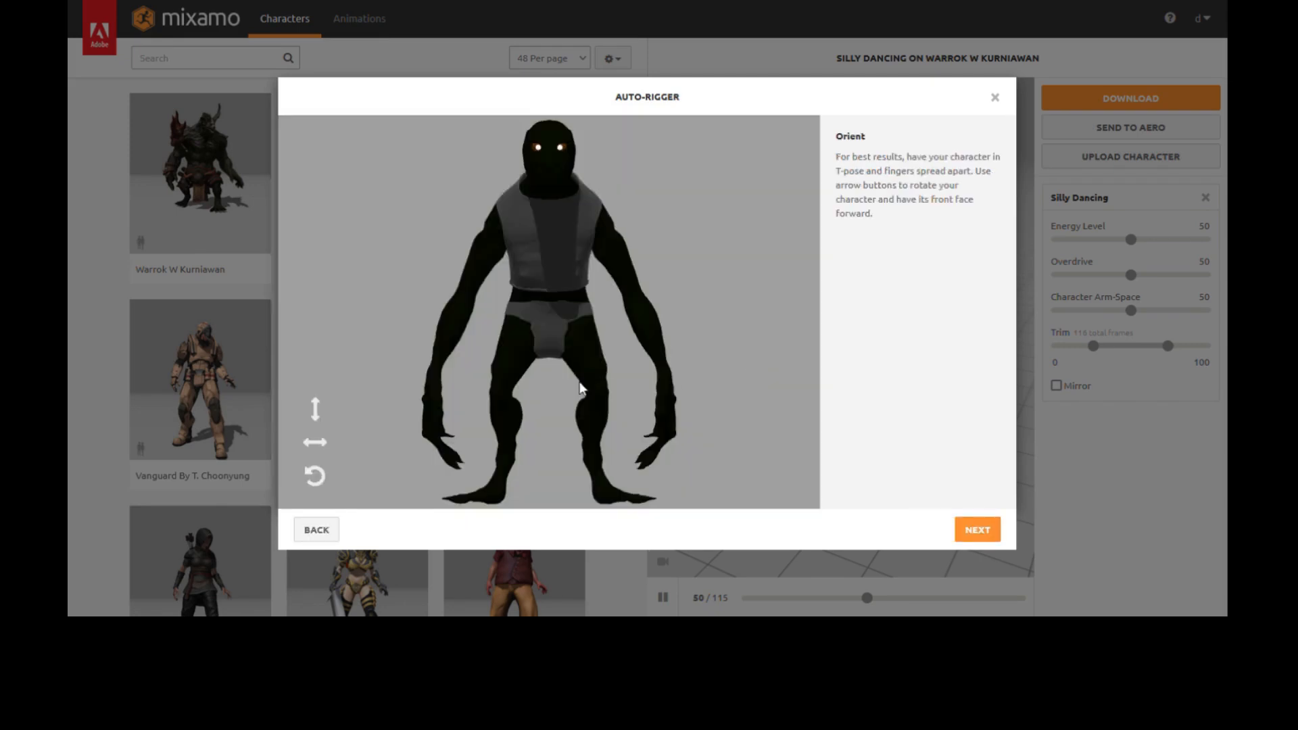
left_click(977, 531)
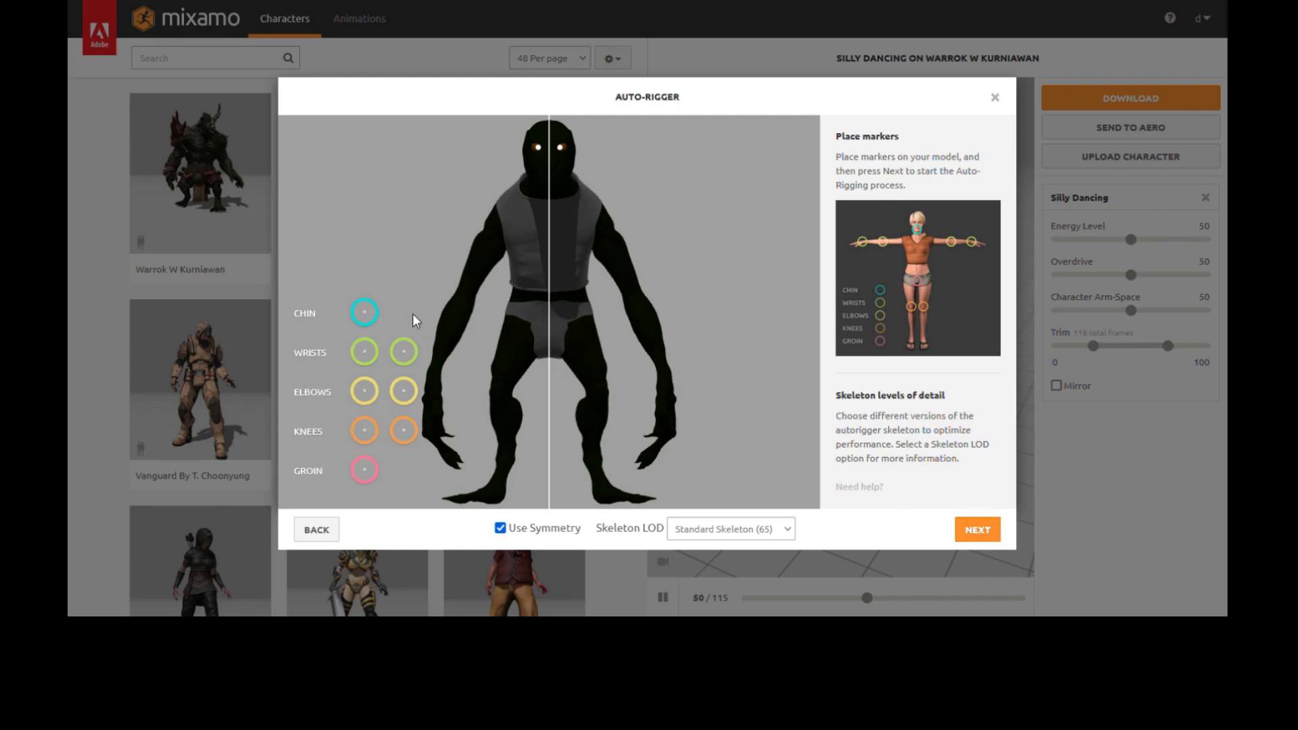
- Place the symmetric rig markers on the monster's chin, wrists, elbows, knees and groin
mouse_move(365, 313)
left_mouse_down()
mouse_move(501, 261)
mouse_move(560, 204)
left_mouse_up()
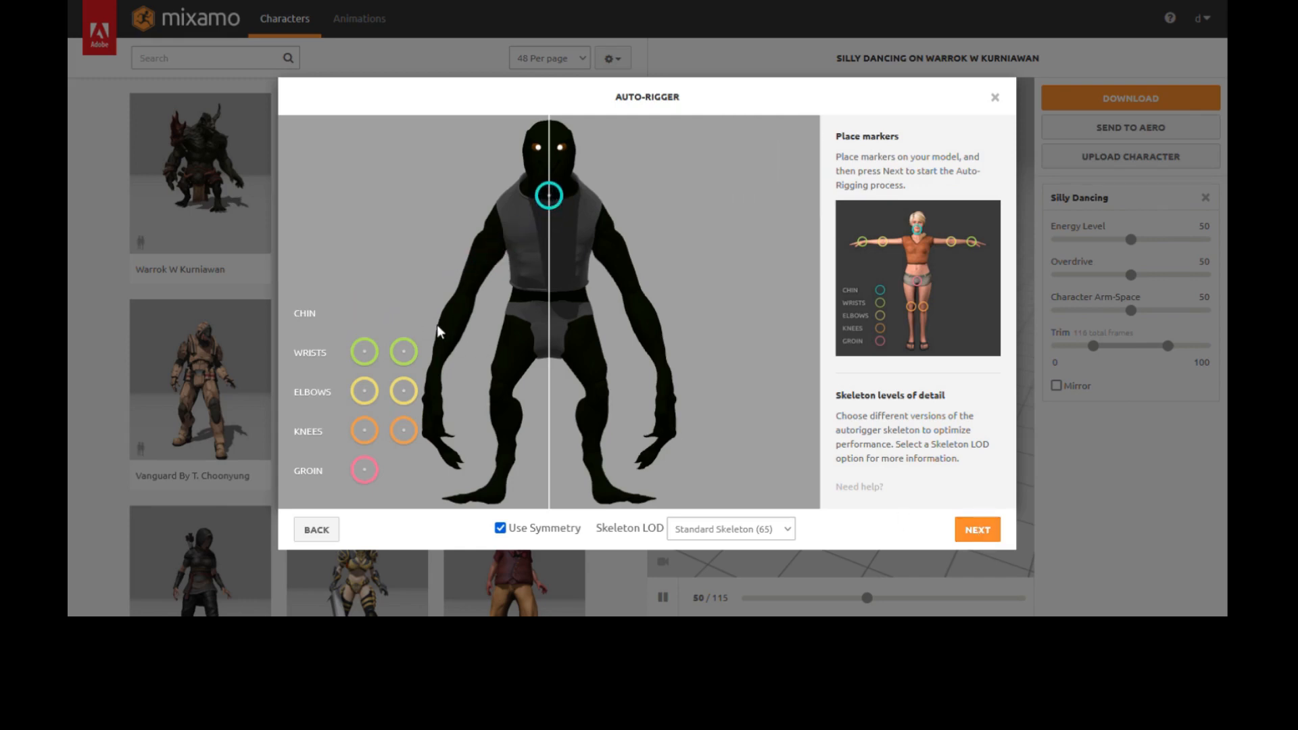
mouse_move(406, 352)
left_mouse_down()
mouse_move(664, 390)
mouse_move(667, 370)
left_mouse_up()
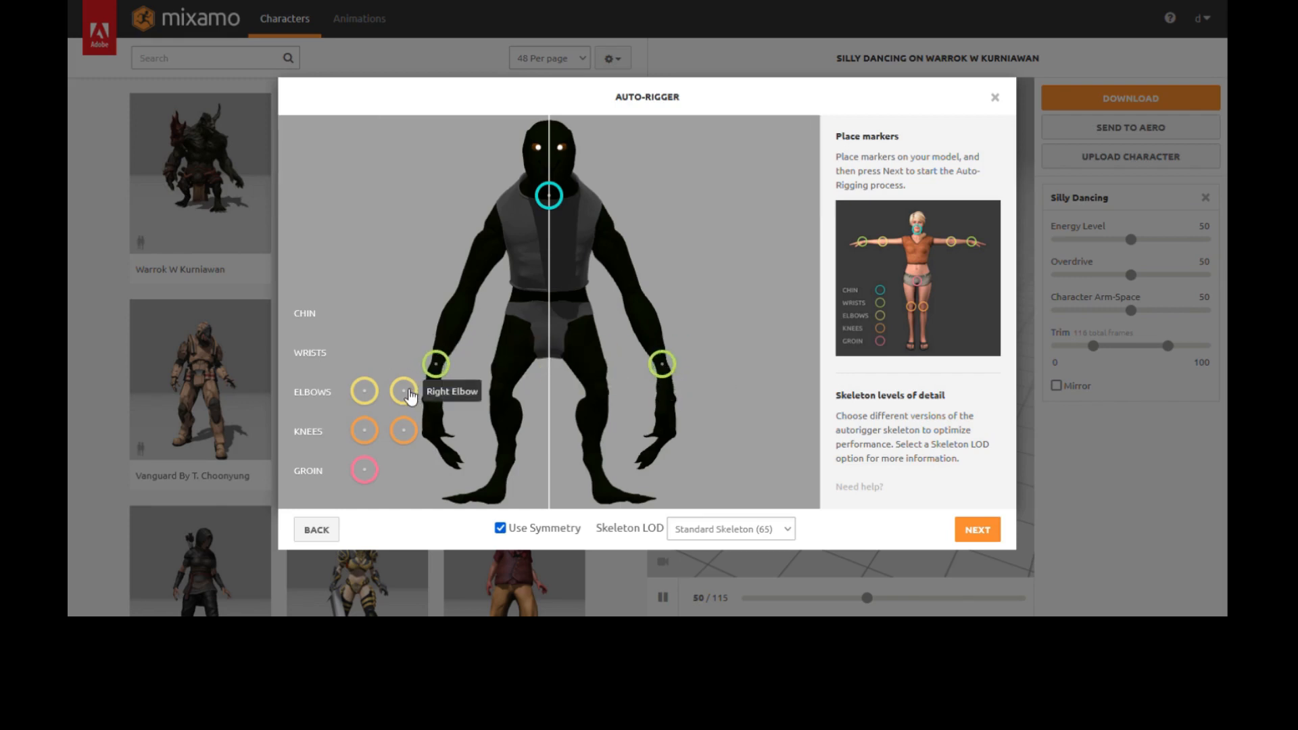
mouse_move(412, 395)
left_mouse_down()
mouse_move(594, 340)
mouse_move(637, 299)
left_mouse_up()
mouse_move(414, 438)
left_mouse_down()
mouse_move(492, 424)
mouse_move(514, 406)
mouse_move(496, 406)
left_mouse_up()
mouse_move(365, 470)
left_mouse_down()
mouse_move(489, 439)
mouse_move(554, 367)
left_mouse_up()
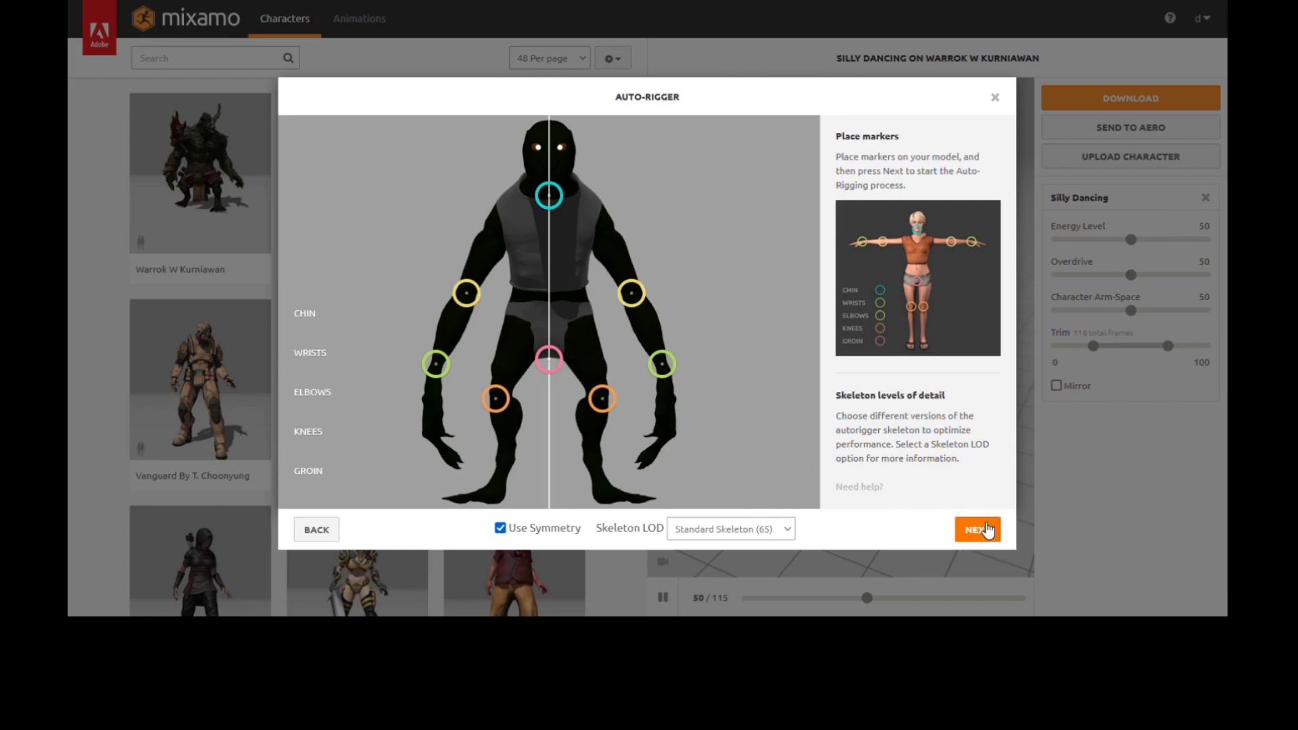
- Auto-rig the monster with the 3 Chain Fingers (49) skeleton and accept it as the new character
left_click(786, 531)
key("Down")
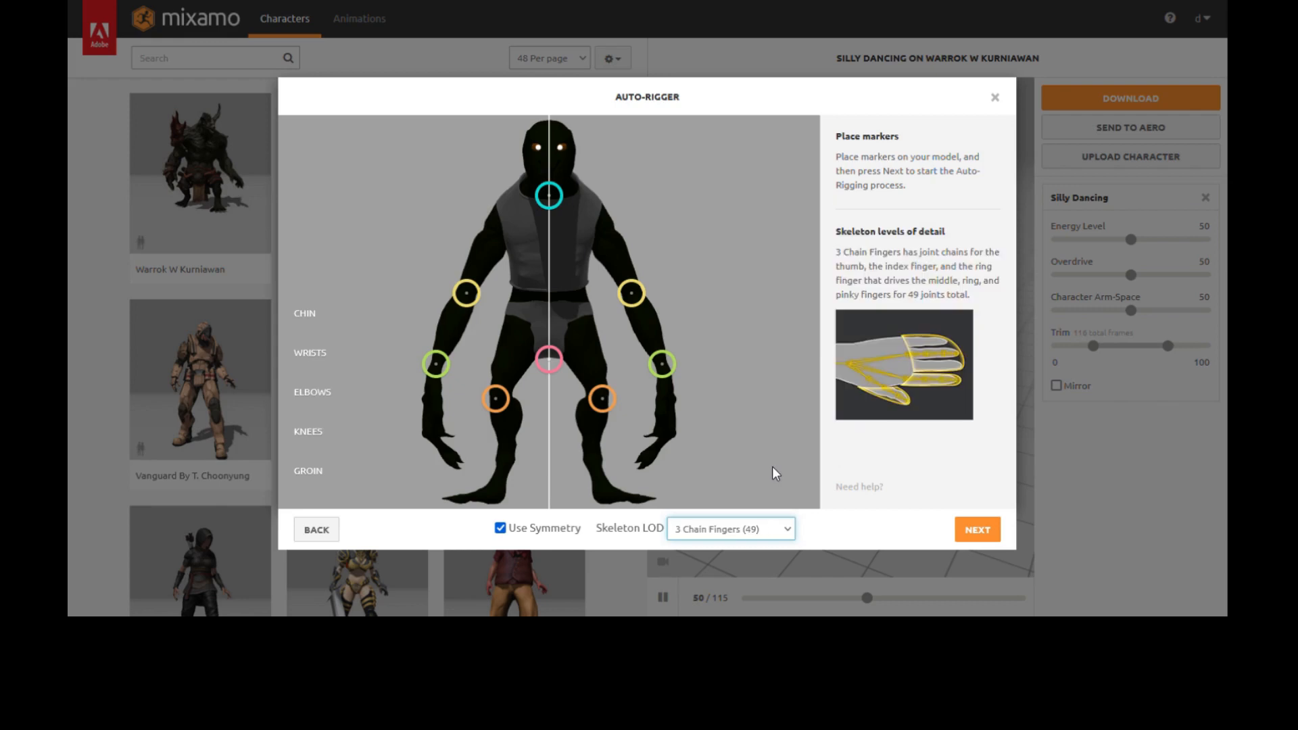
left_click(984, 533)
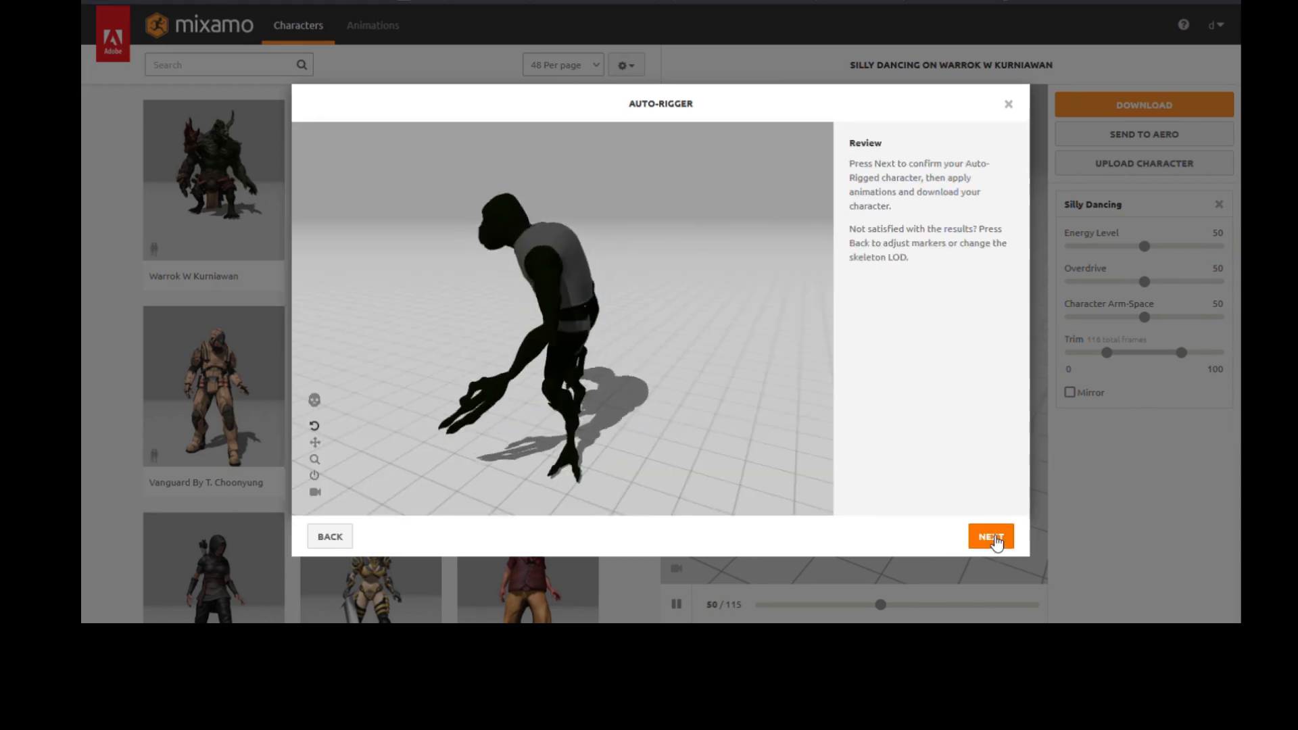
left_click(991, 537)
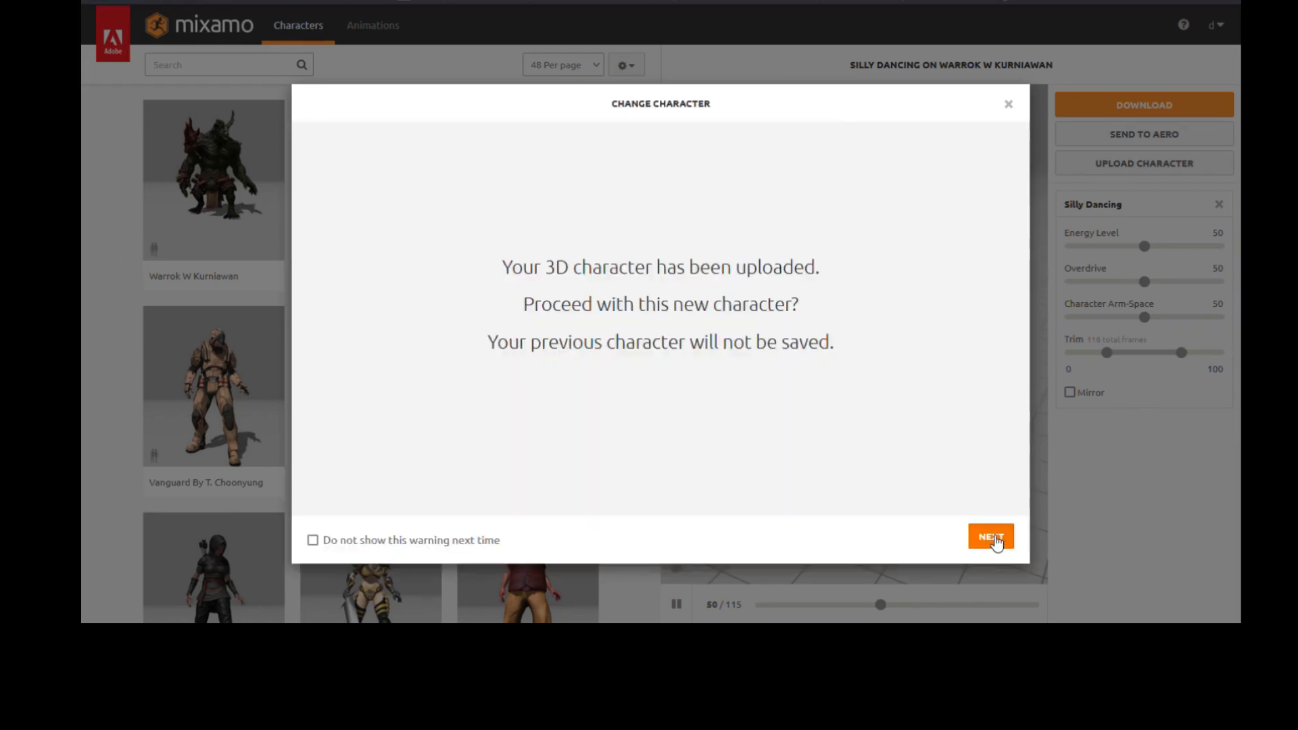
left_click(991, 537)
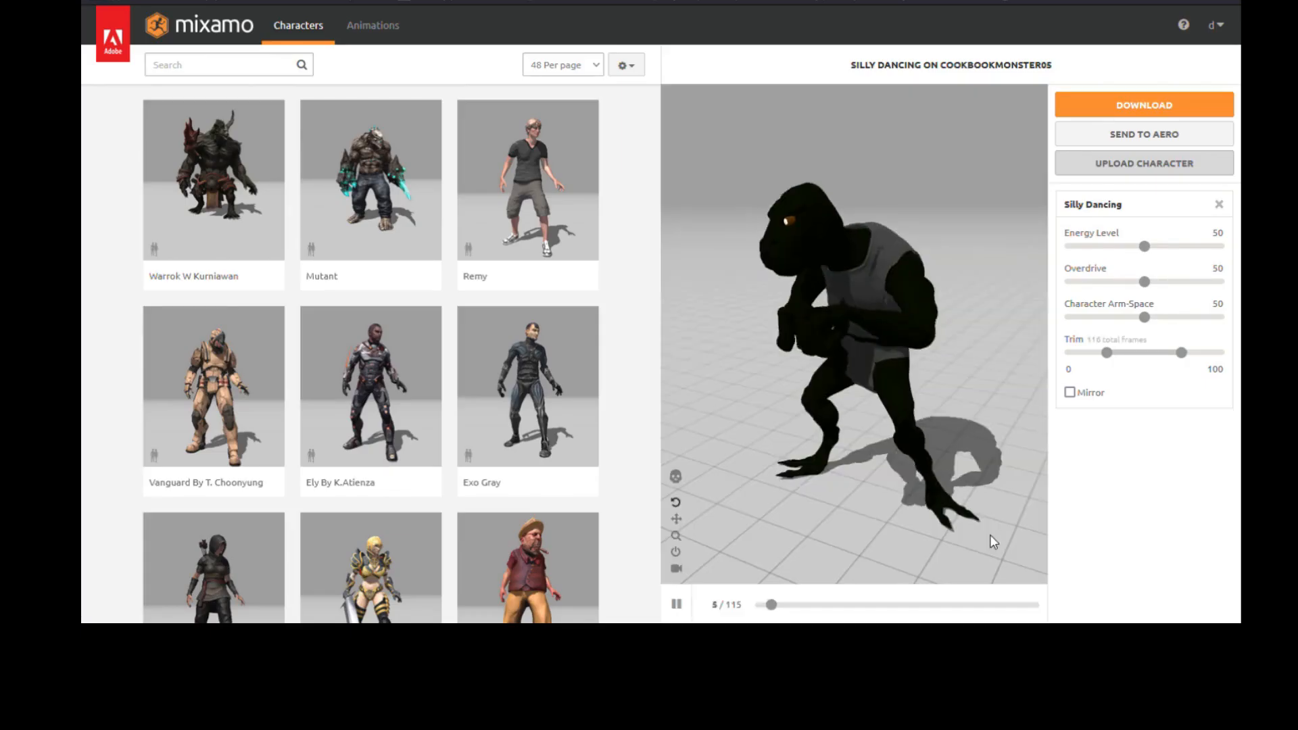
- Apply the Climbing animation from the animation library to the uploaded monster
left_click(387, 30)
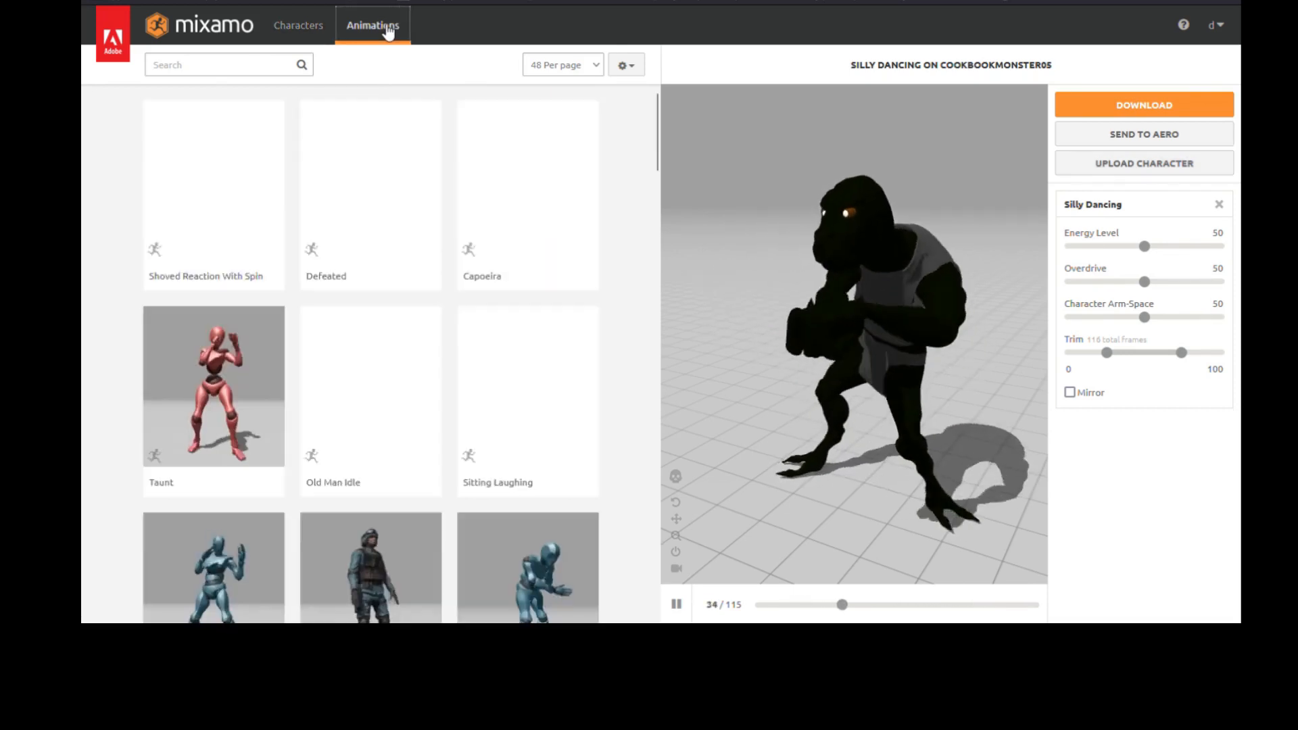
left_click(315, 31)
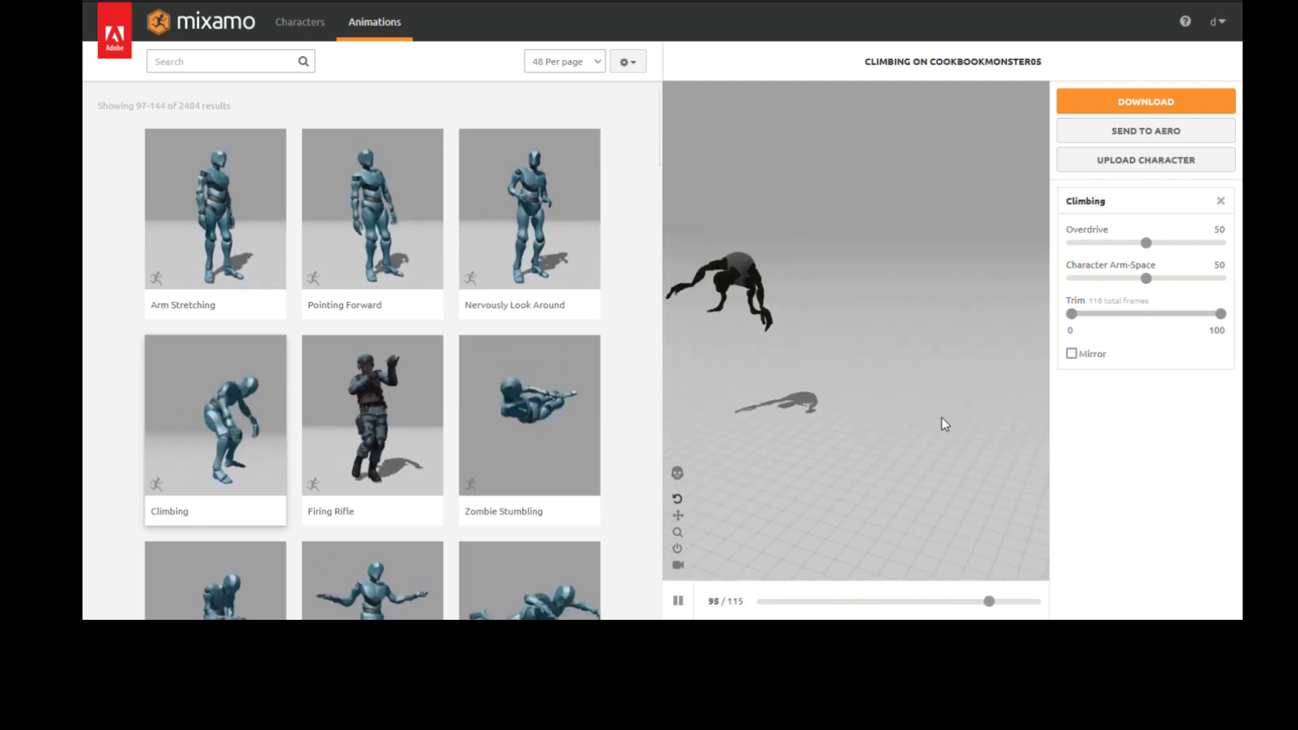
- Review the Climbing animation's download options for format, skin, frames per second and keyframe reduction
left_click(1135, 98)
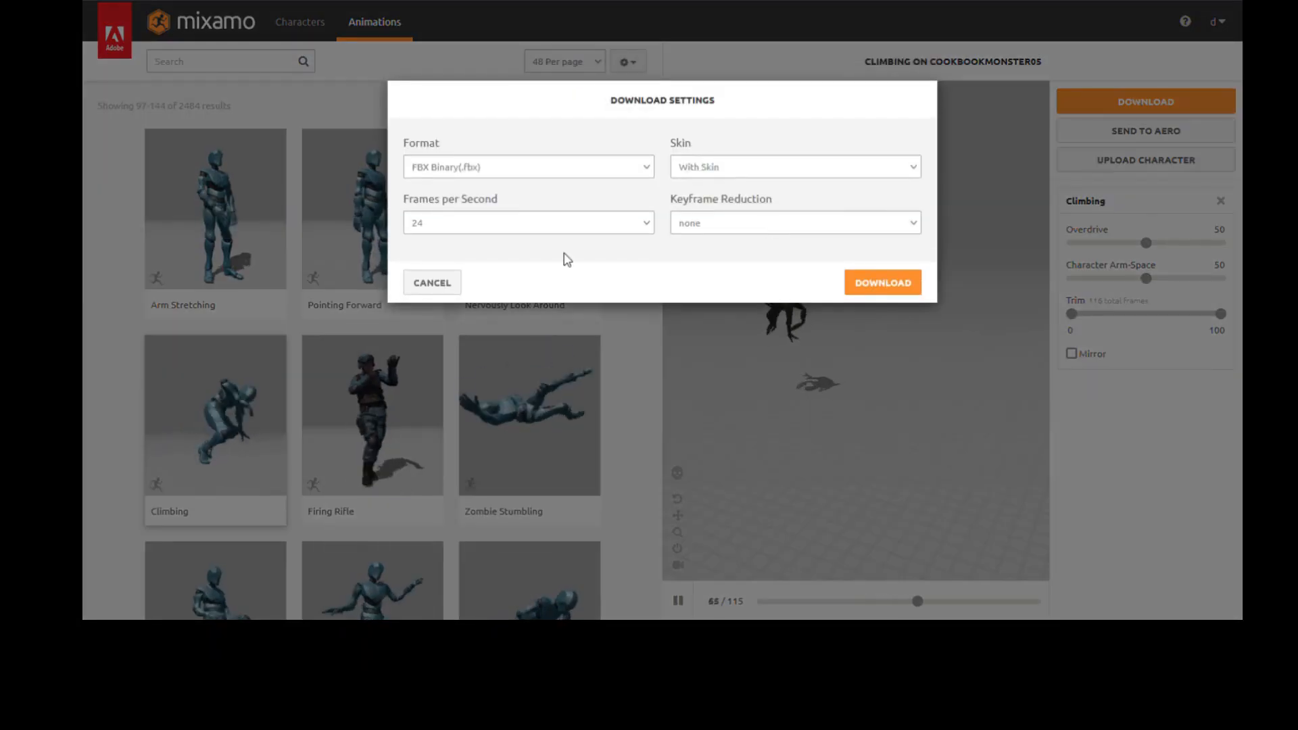
left_click(643, 227)
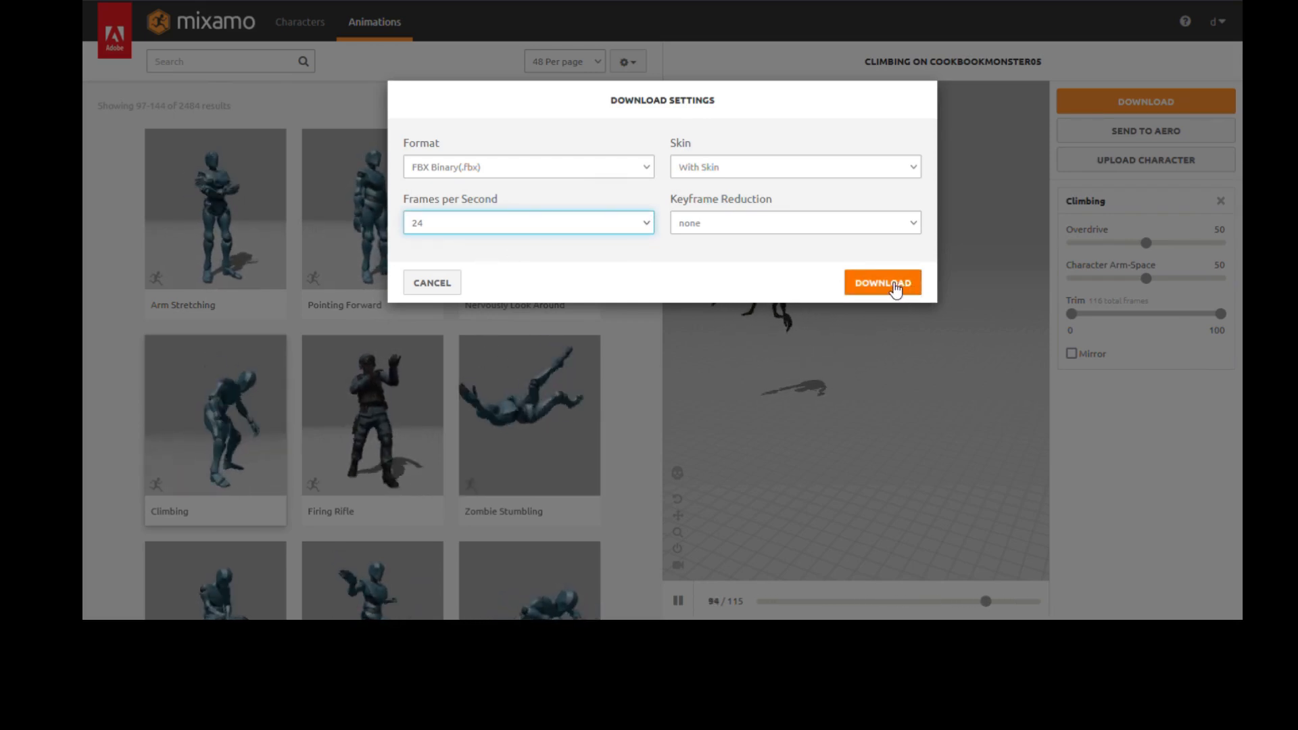
left_click(433, 287)
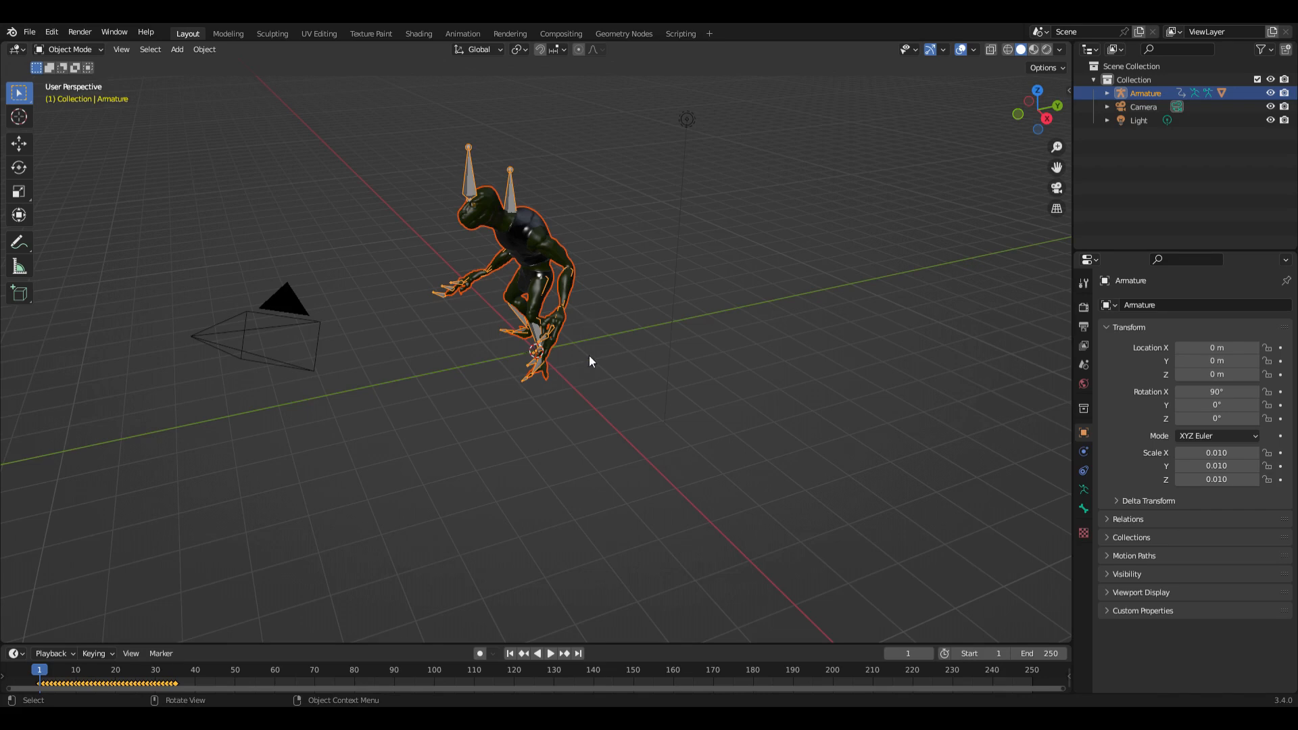
- In Blender, add a mesh plane under the animated monster and scale it by 20 as the ground
middle_click_drag(591, 363, 591, 363)
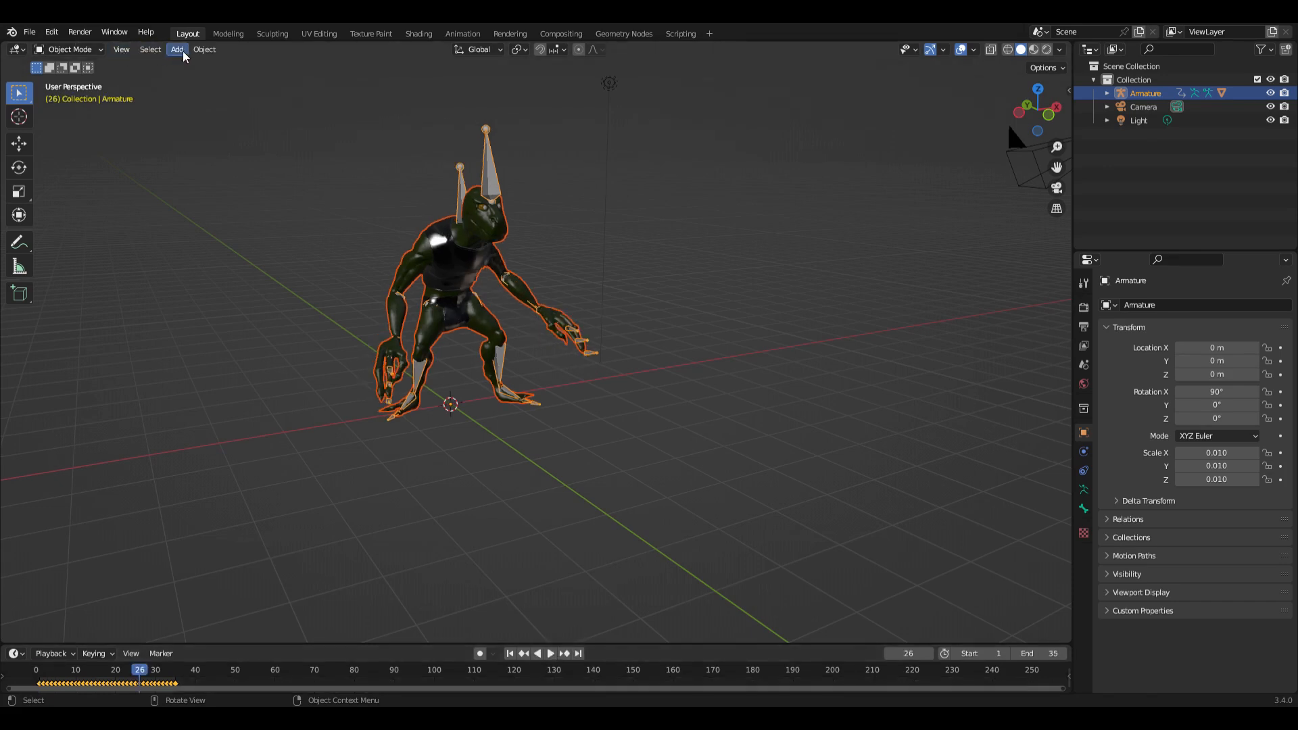
left_click(177, 50)
mouse_move(206, 68)
left_click(292, 65)
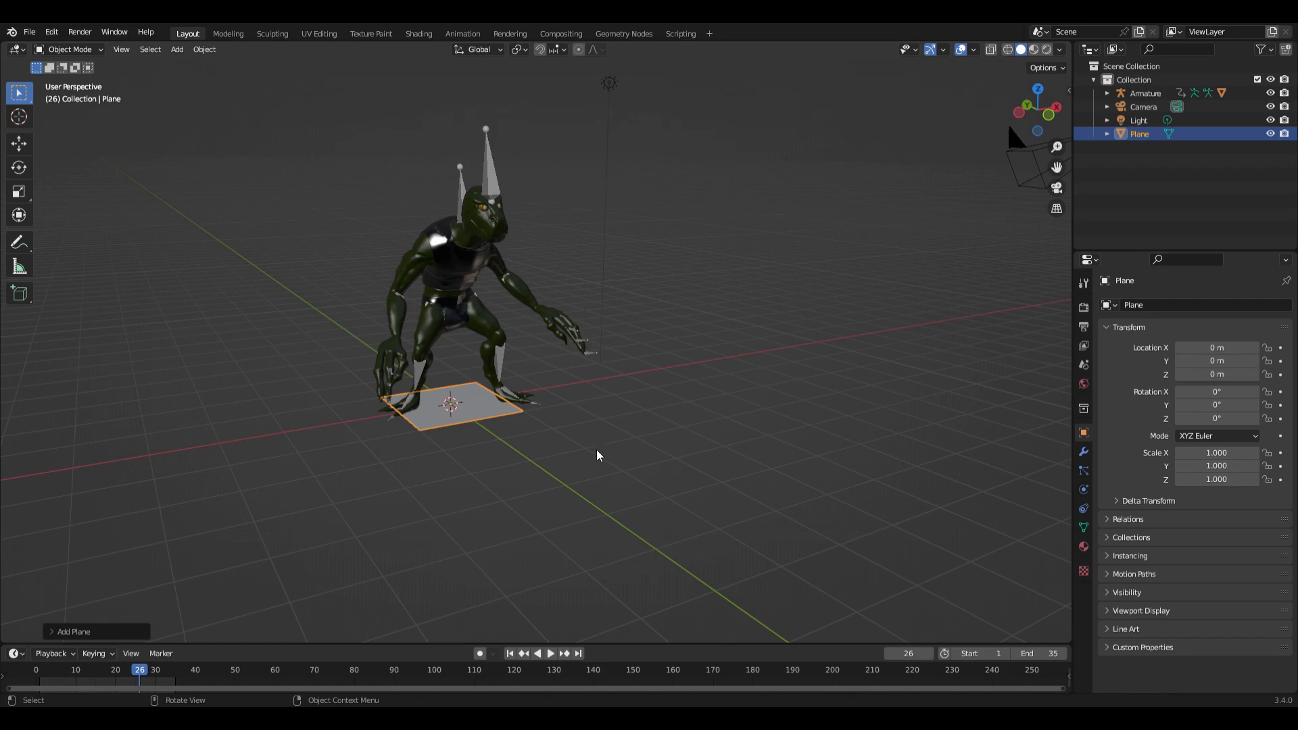
type("s20")
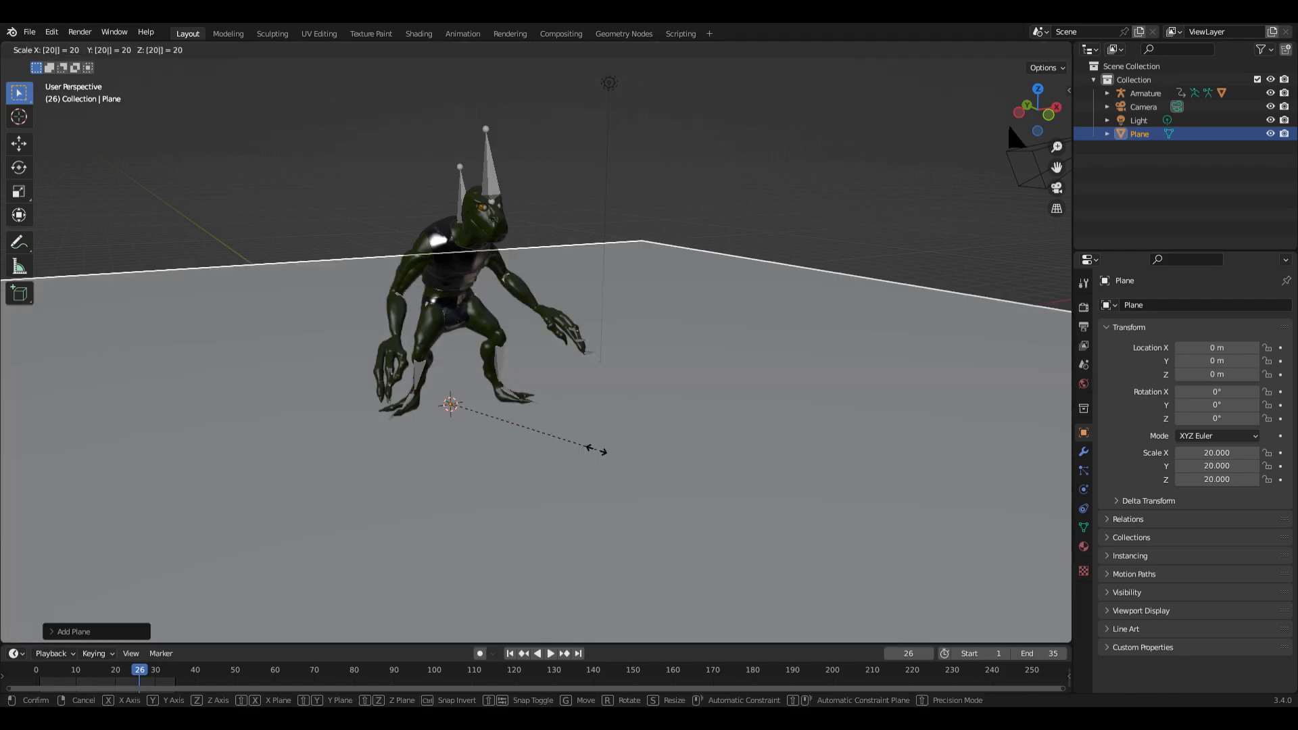
key("Return")
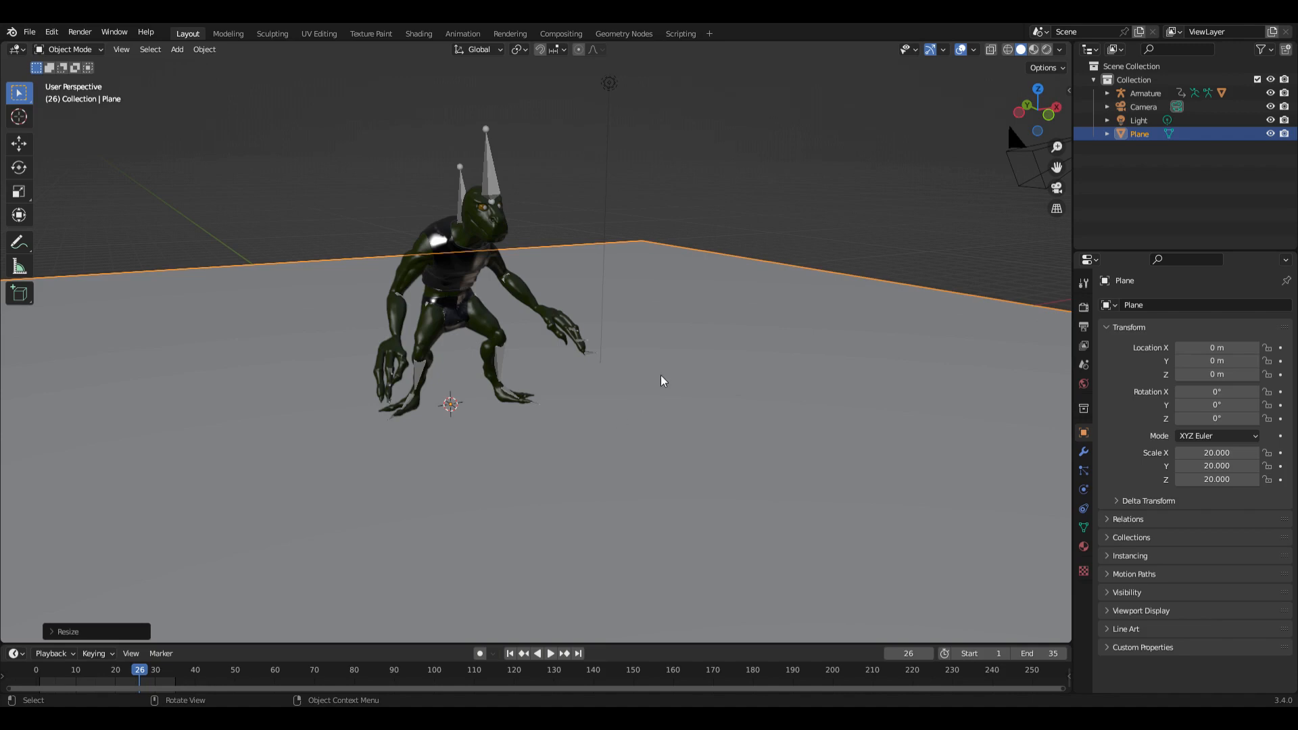
- Subdivide the ground plane into a dense mesh in Edit Mode and return to Object Mode
key("Tab")
right_click(722, 223)
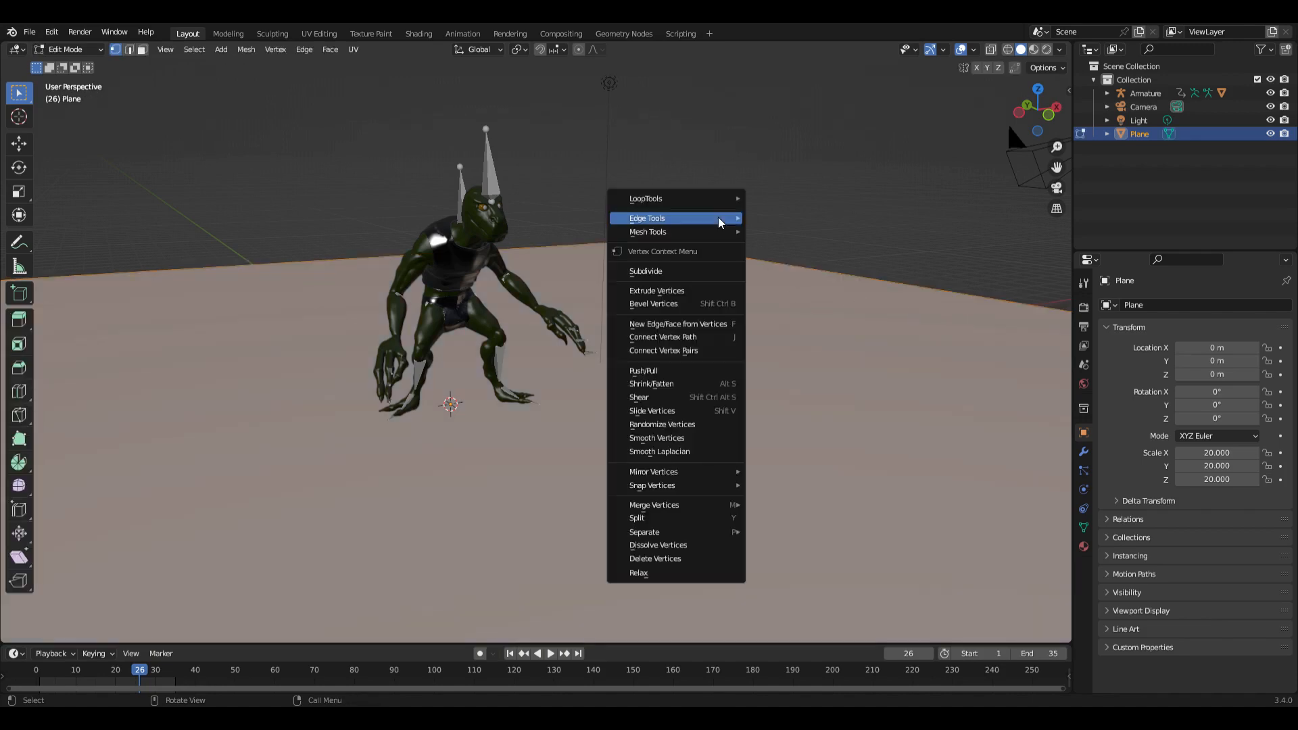
left_click(696, 273)
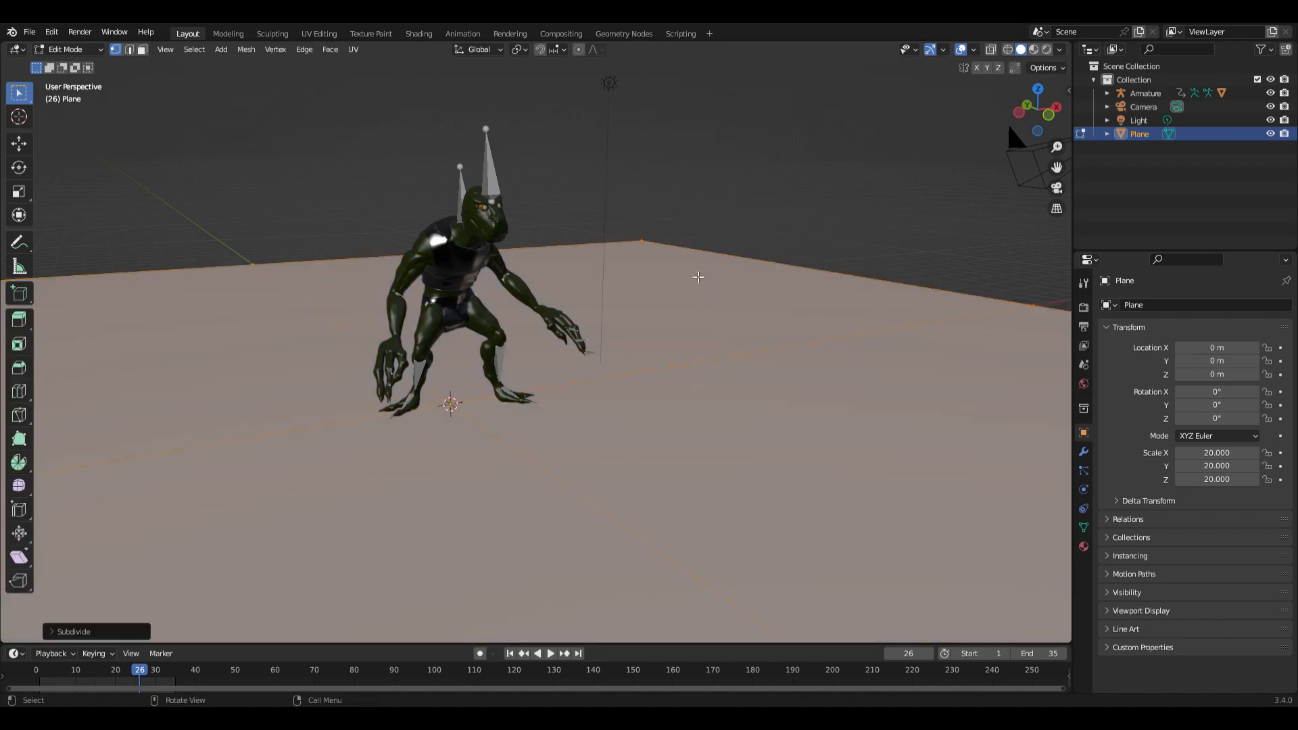
left_click(126, 637)
key("Tab")
- Give the ground plane gentle bumps with a low-strength Displace modifier using a new Clouds texture, and apply the modifier
left_click(1084, 451)
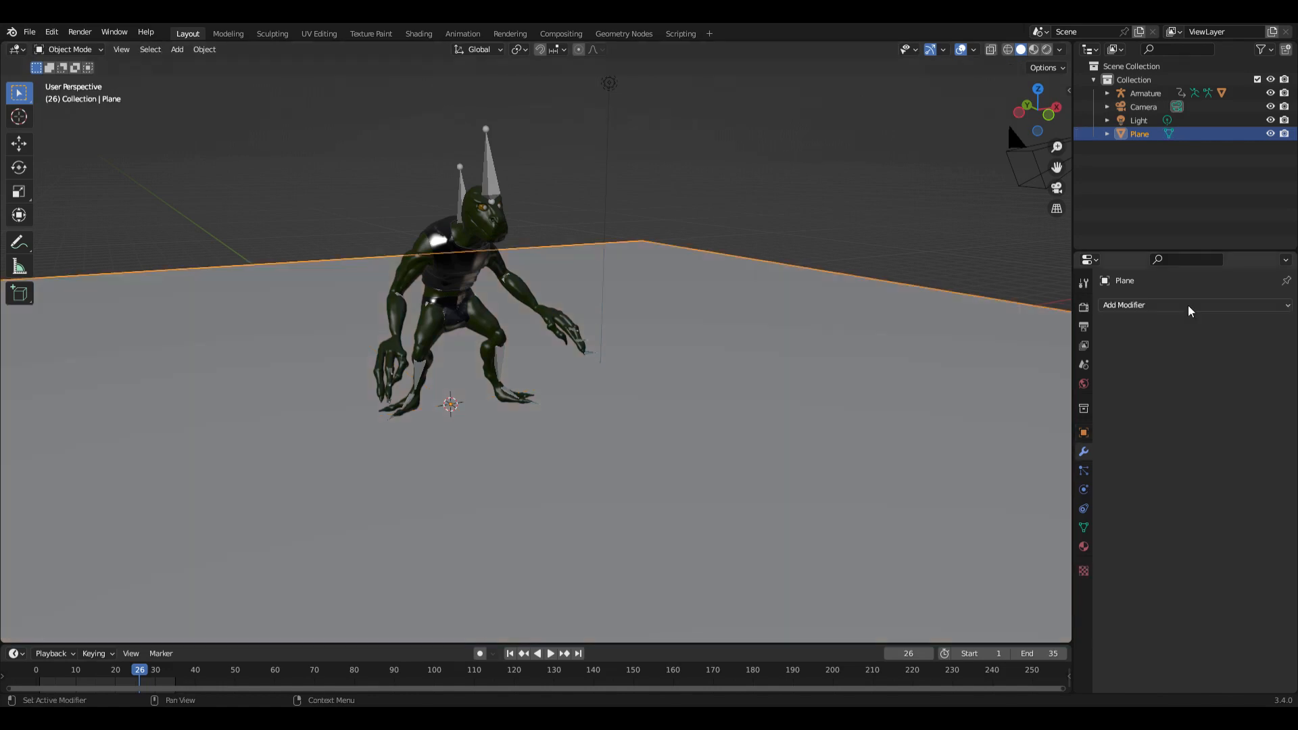
left_click(1191, 305)
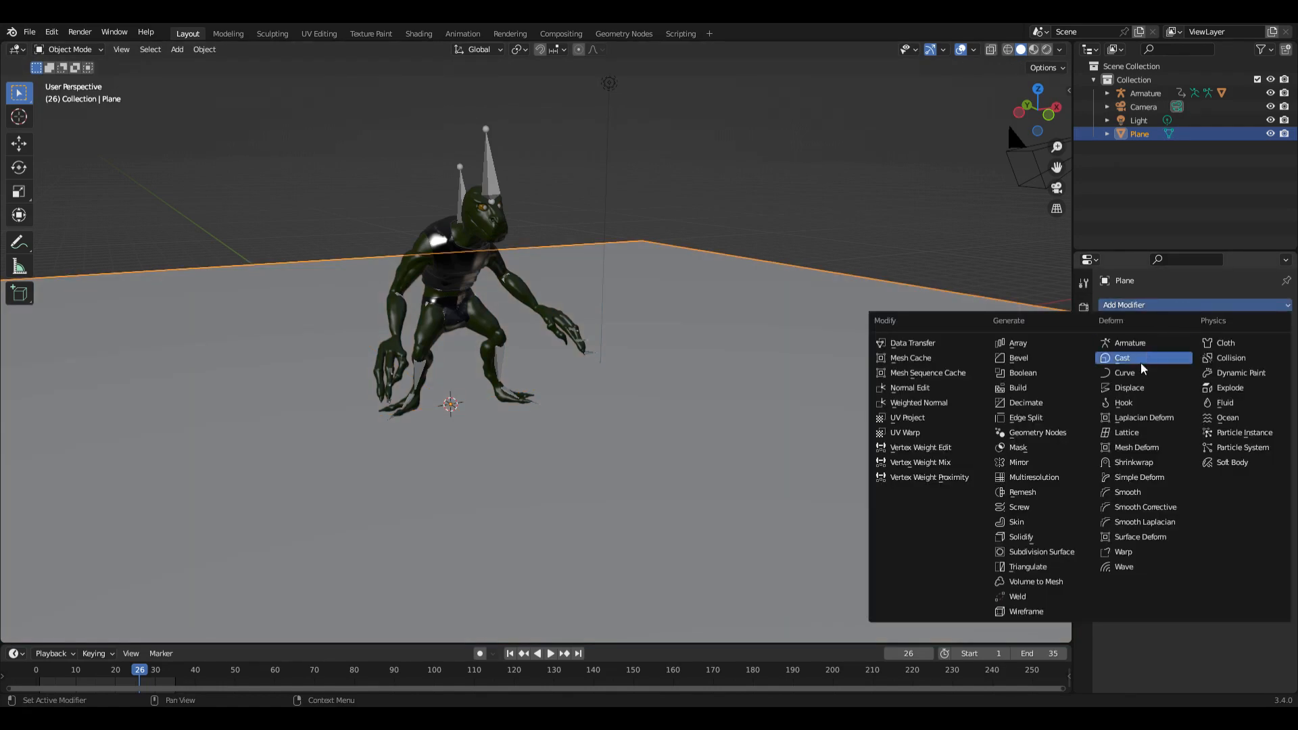
left_click(1142, 389)
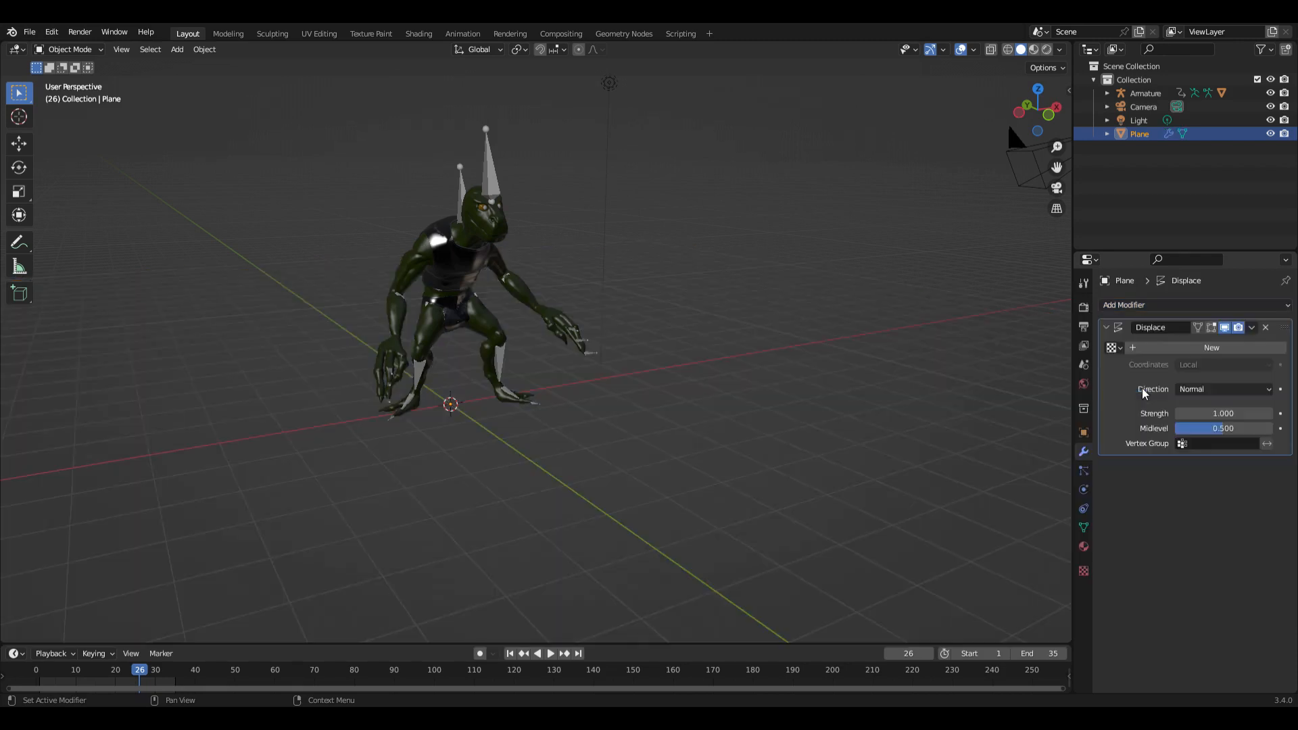
left_click(1144, 353)
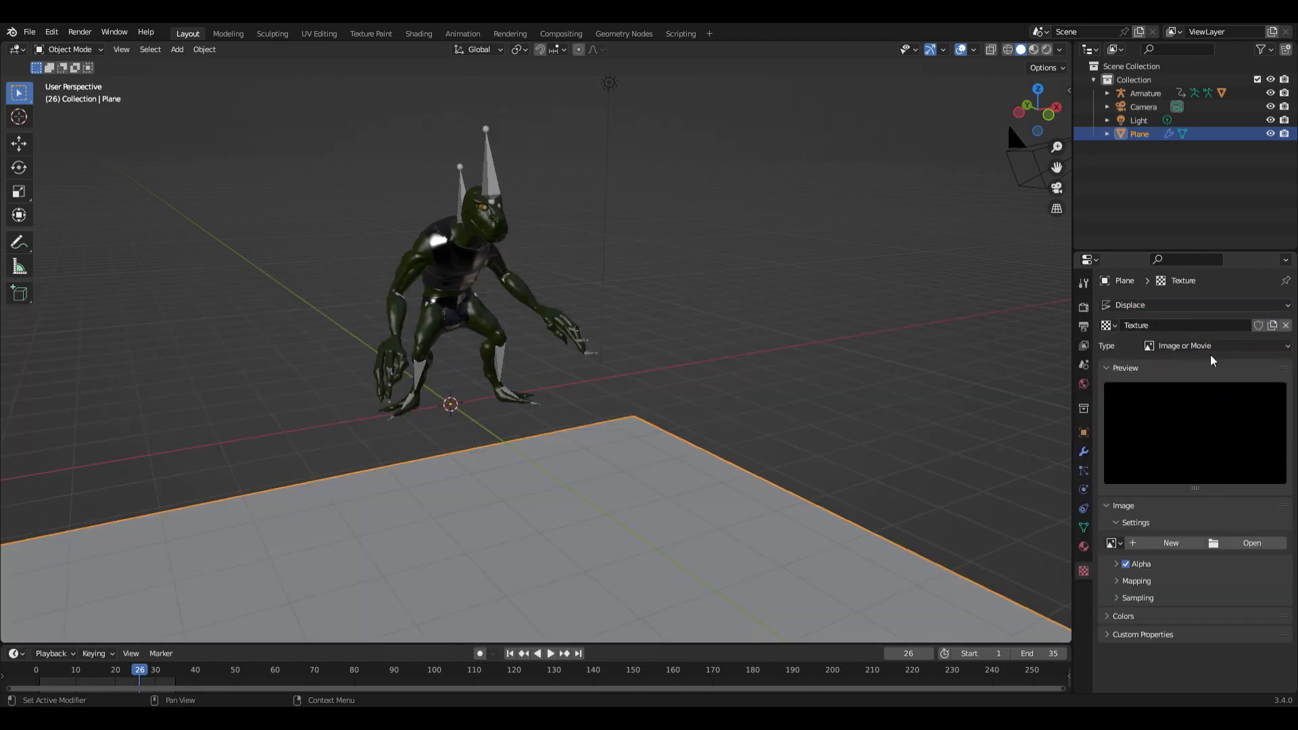
left_click(1212, 348)
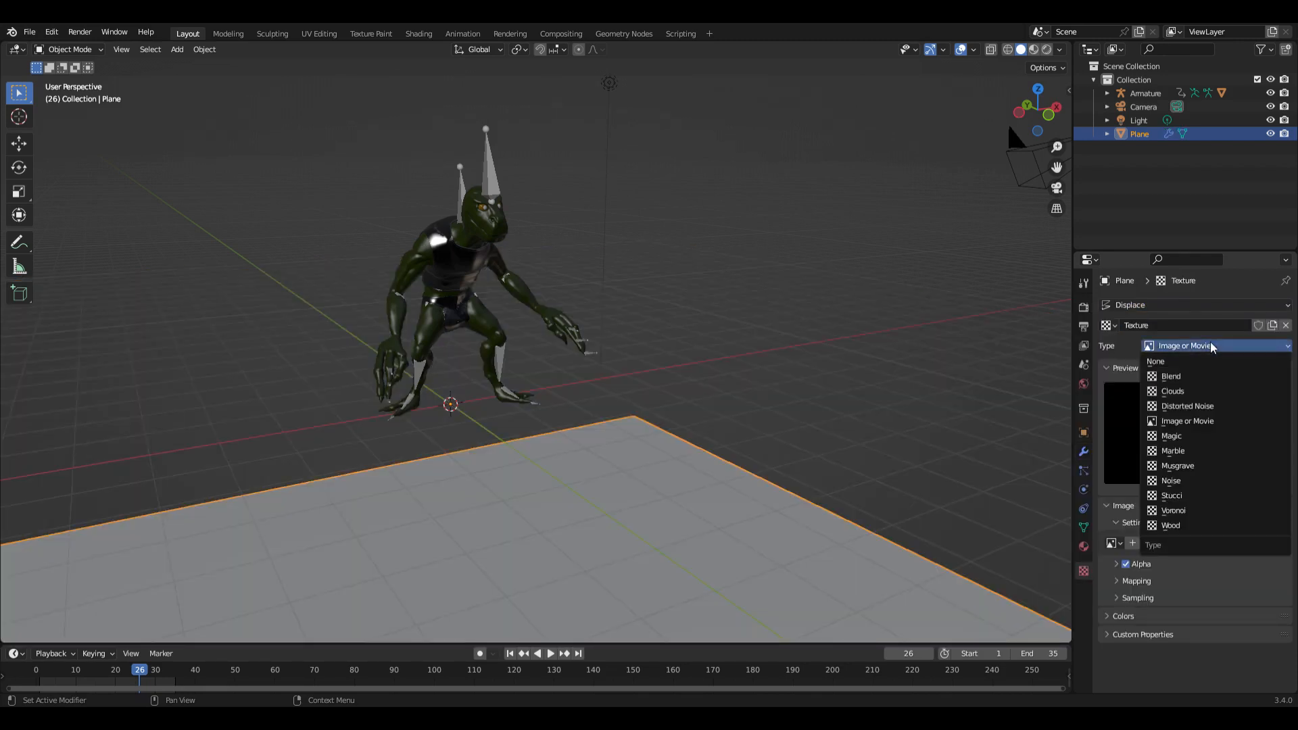
left_click(1202, 392)
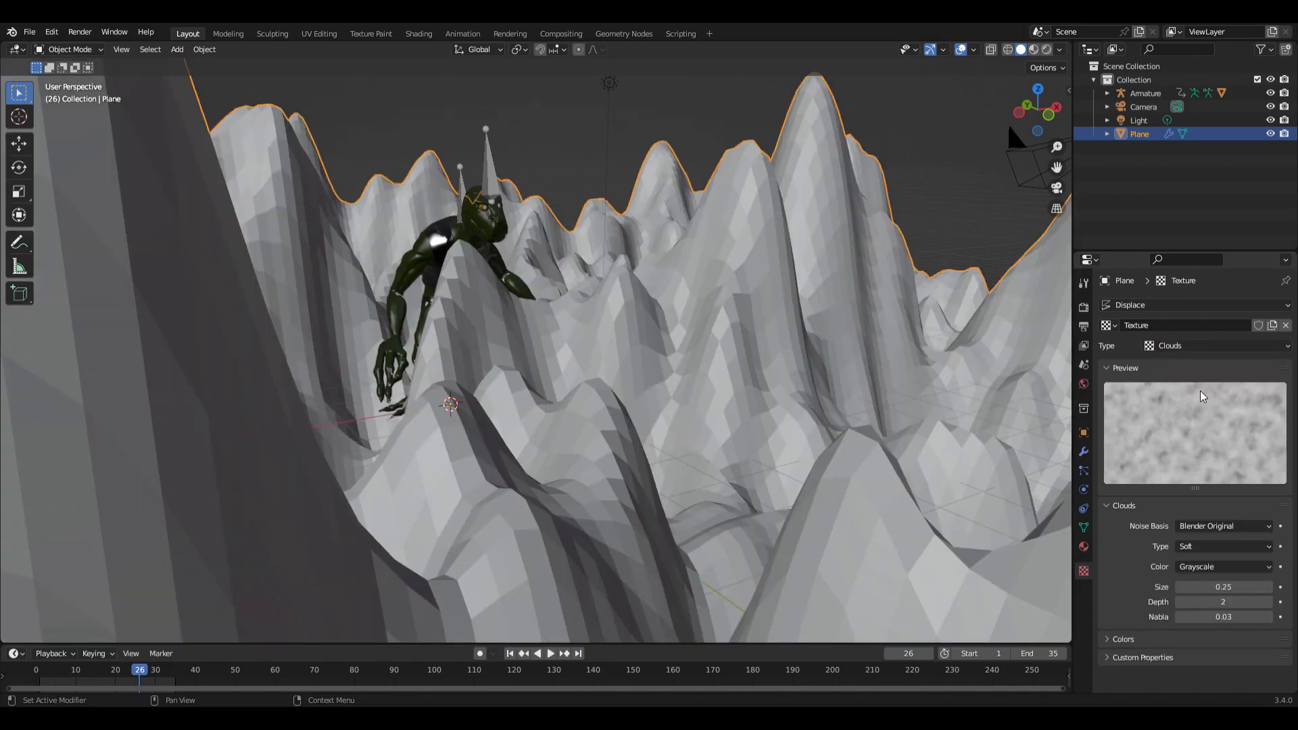
left_click(1083, 451)
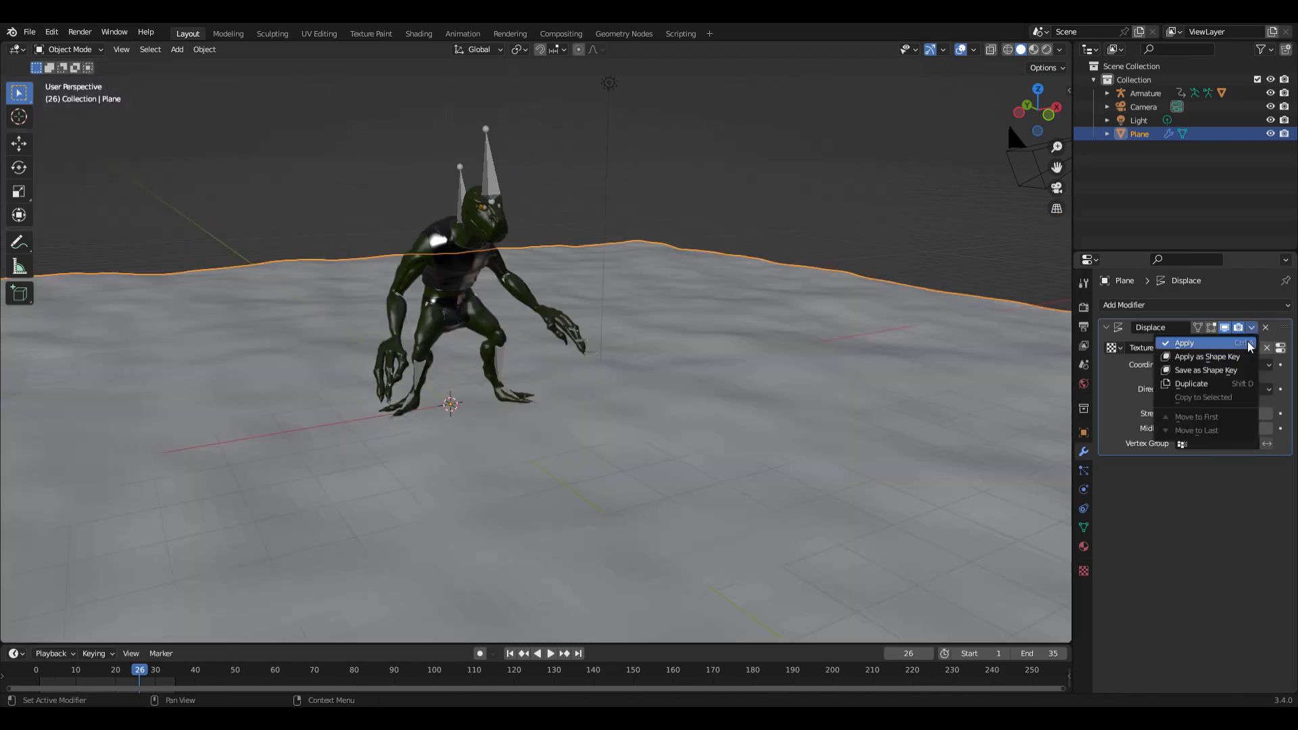
left_click(1190, 405)
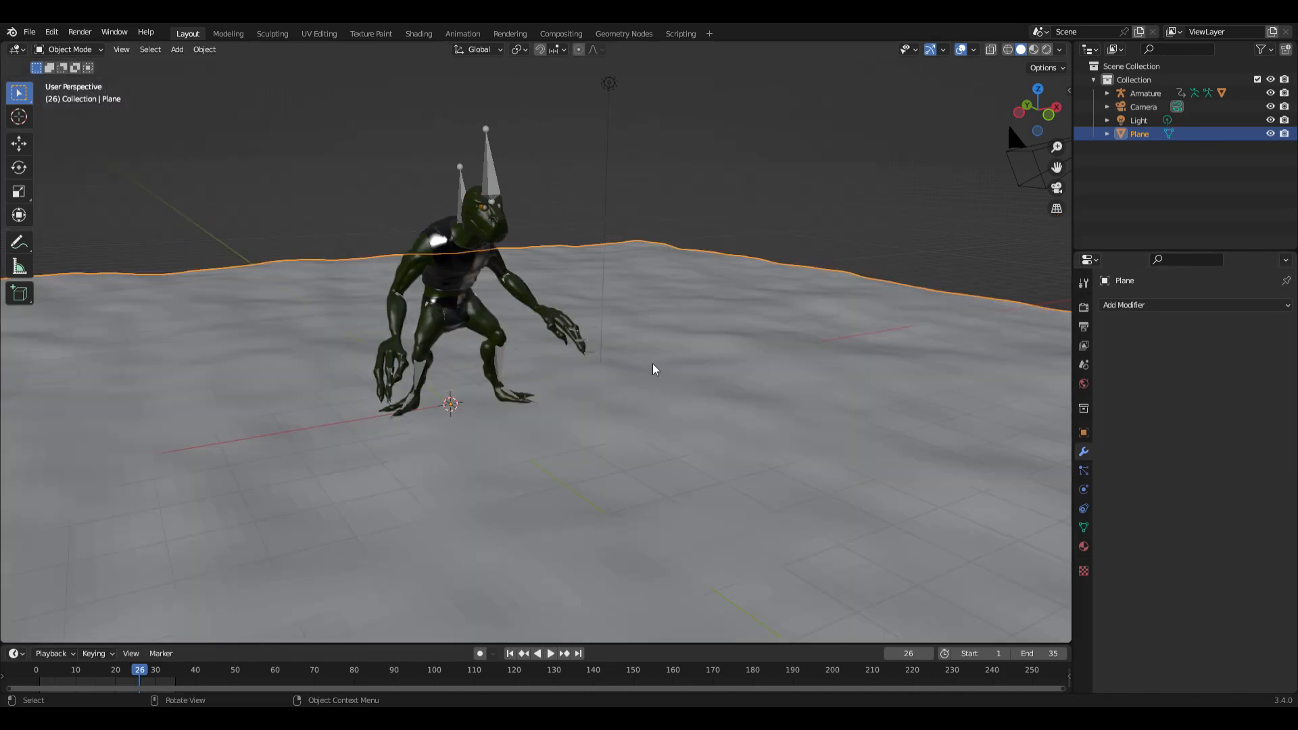
- Enter Sculpt Mode on the ground plane and enlarge the SculptDraw brush to raise uneven terrain around the monster
key("ctrl+Tab")
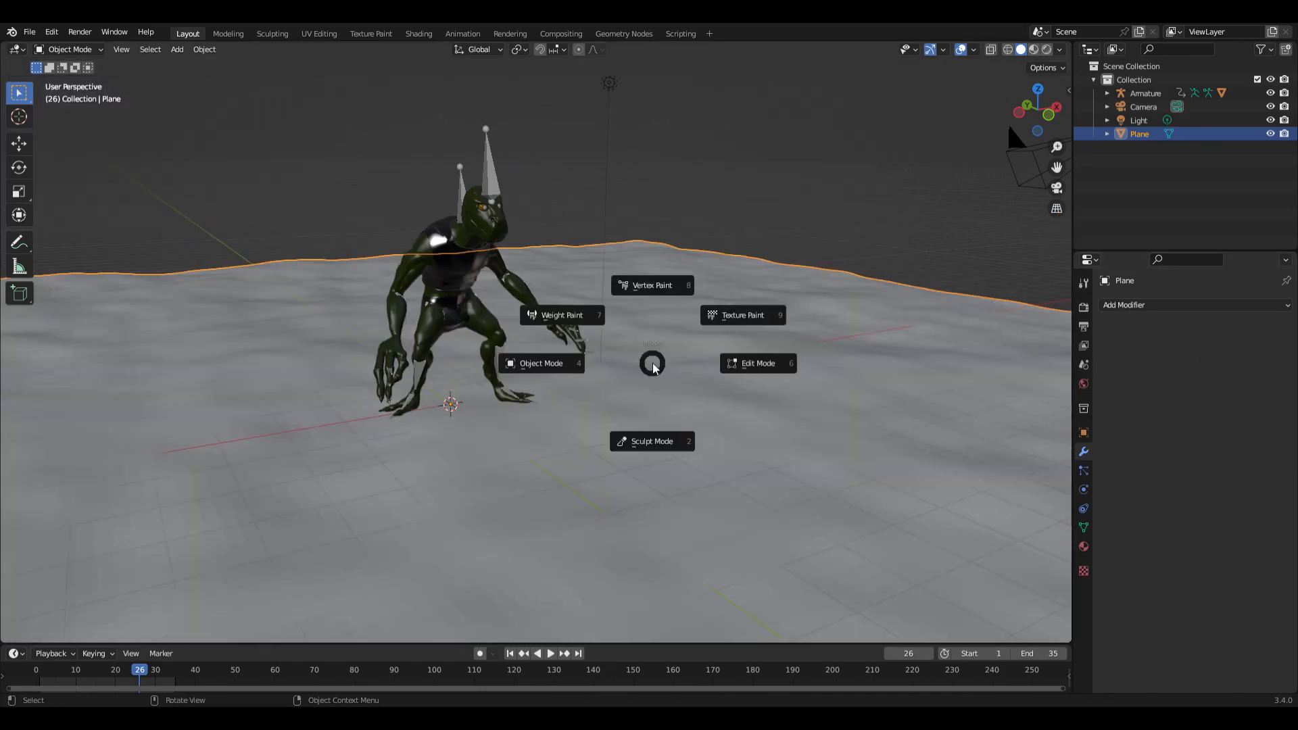
left_click(658, 440)
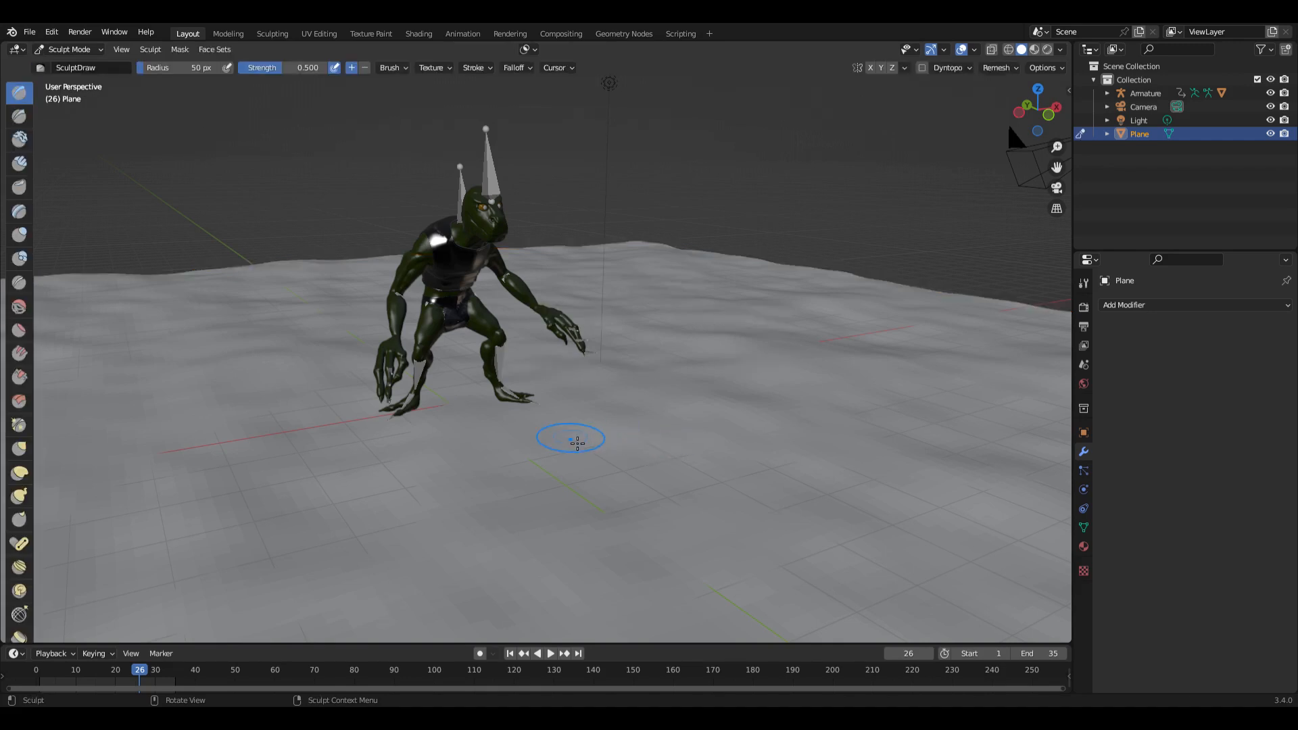
key("f")
left_click(662, 445)
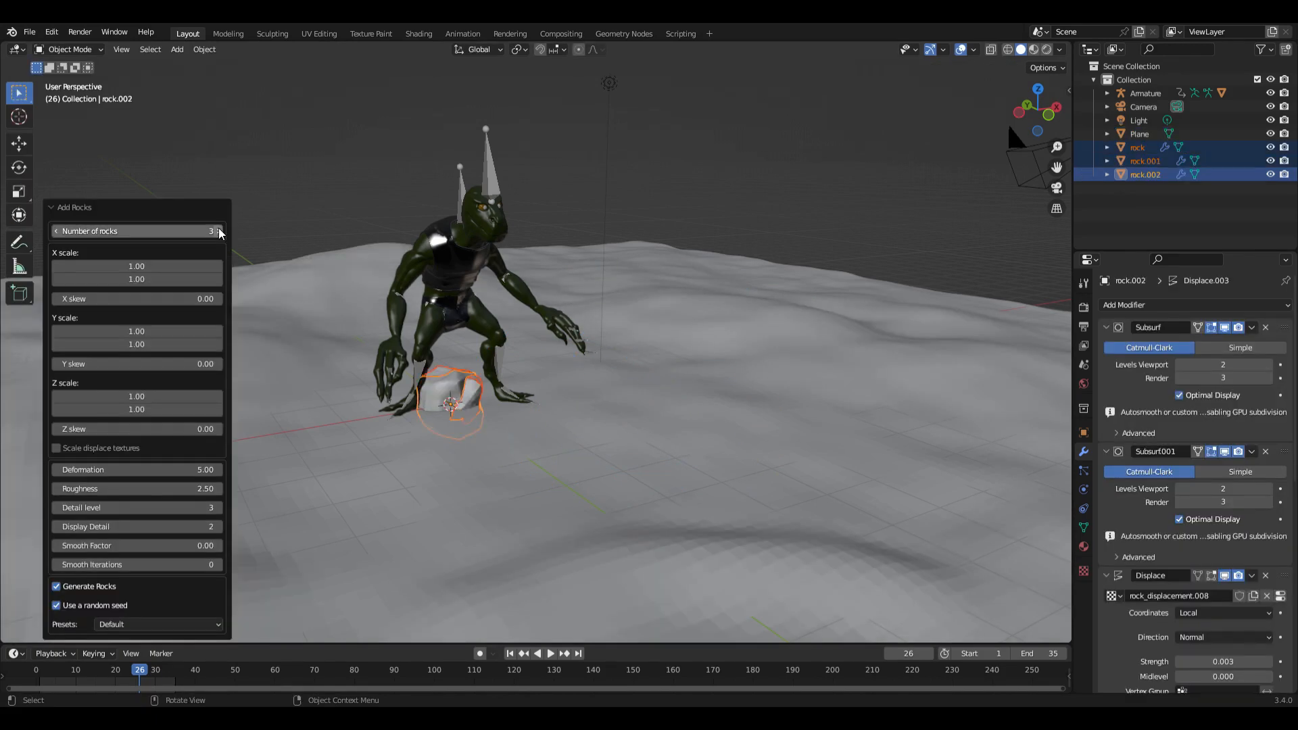
- Increase the number of generated rocks beyond three for the scenery around the monster
left_click(219, 231)
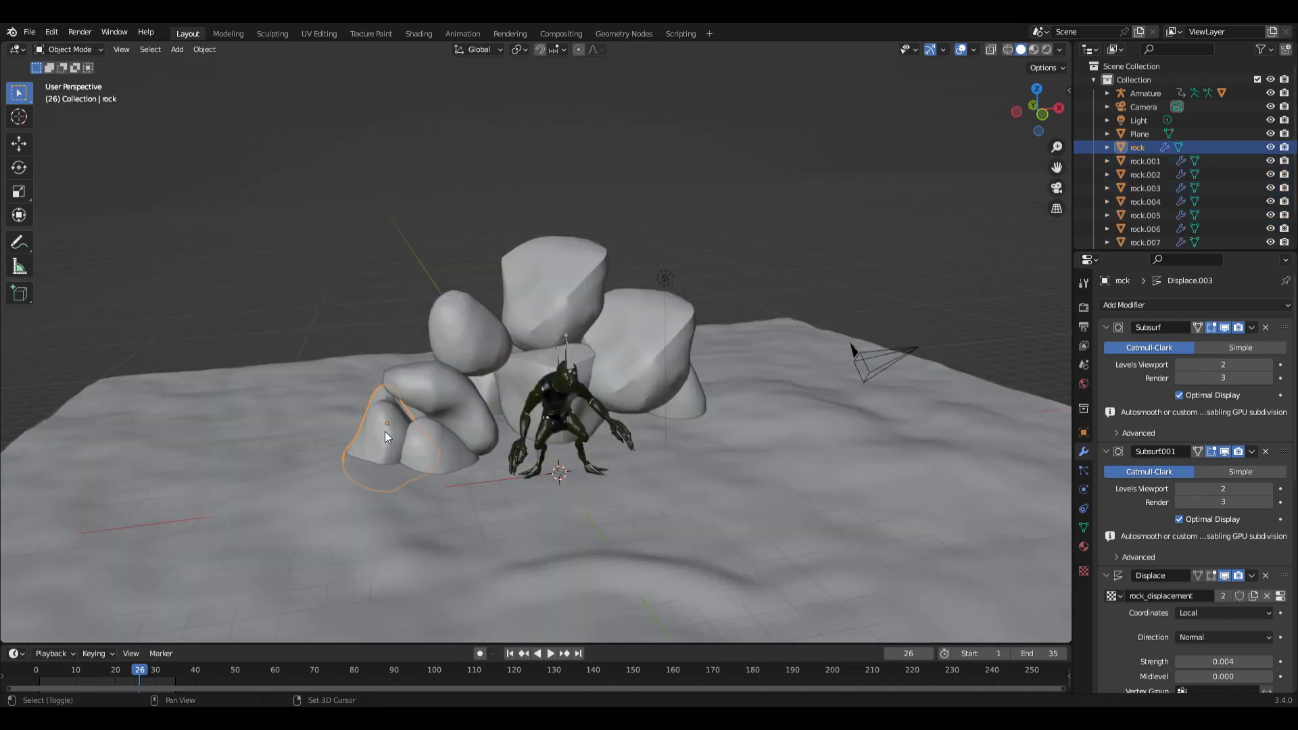
- Duplicate the small rock at the outer edge of the pile, scale the copy to about 0.376 and move it across beyond the opposite end
left_click(384, 431)
key("g")
right_click(385, 433)
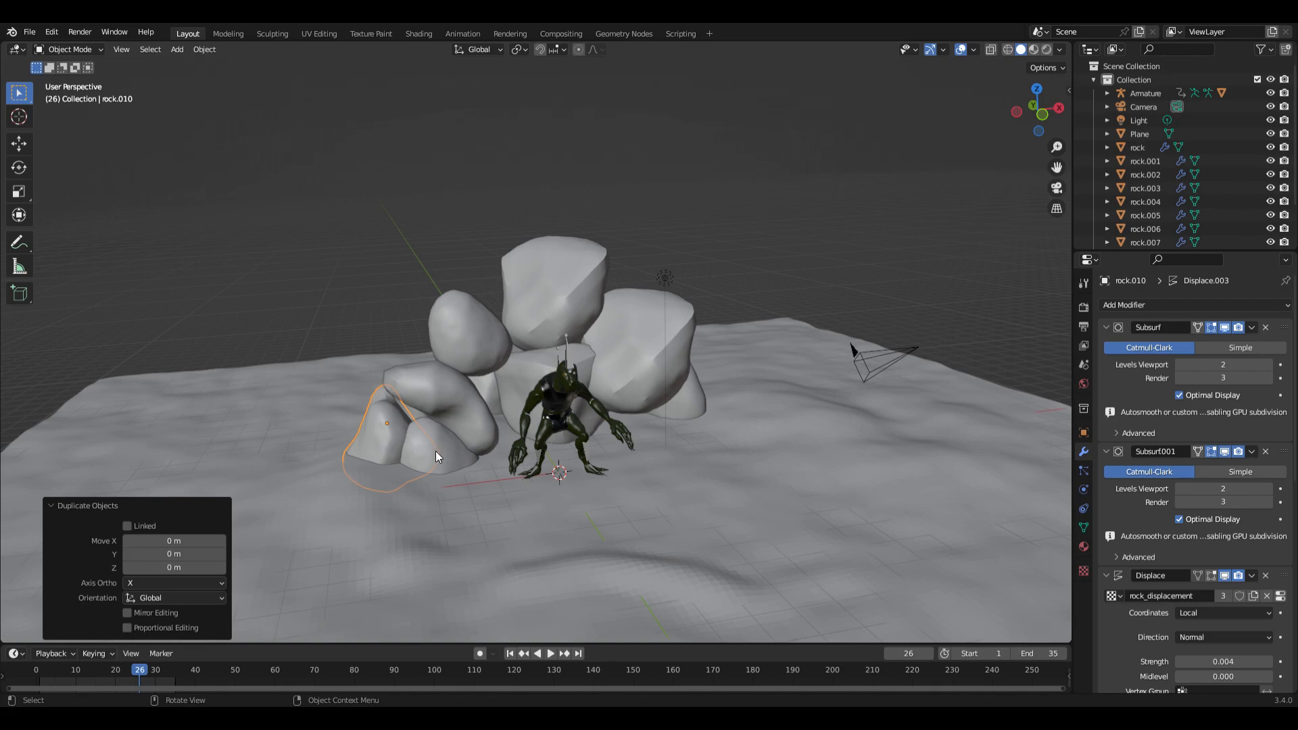
key("s")
left_click(410, 438)
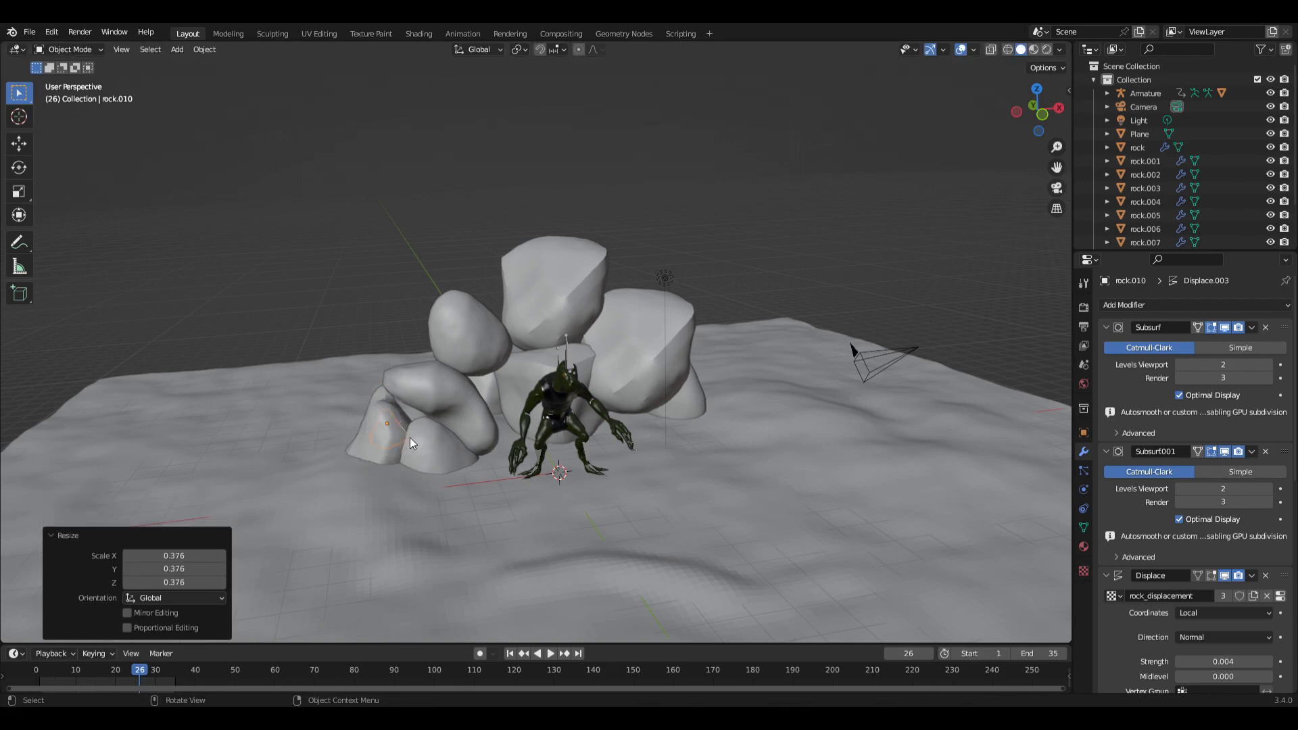
key("g")
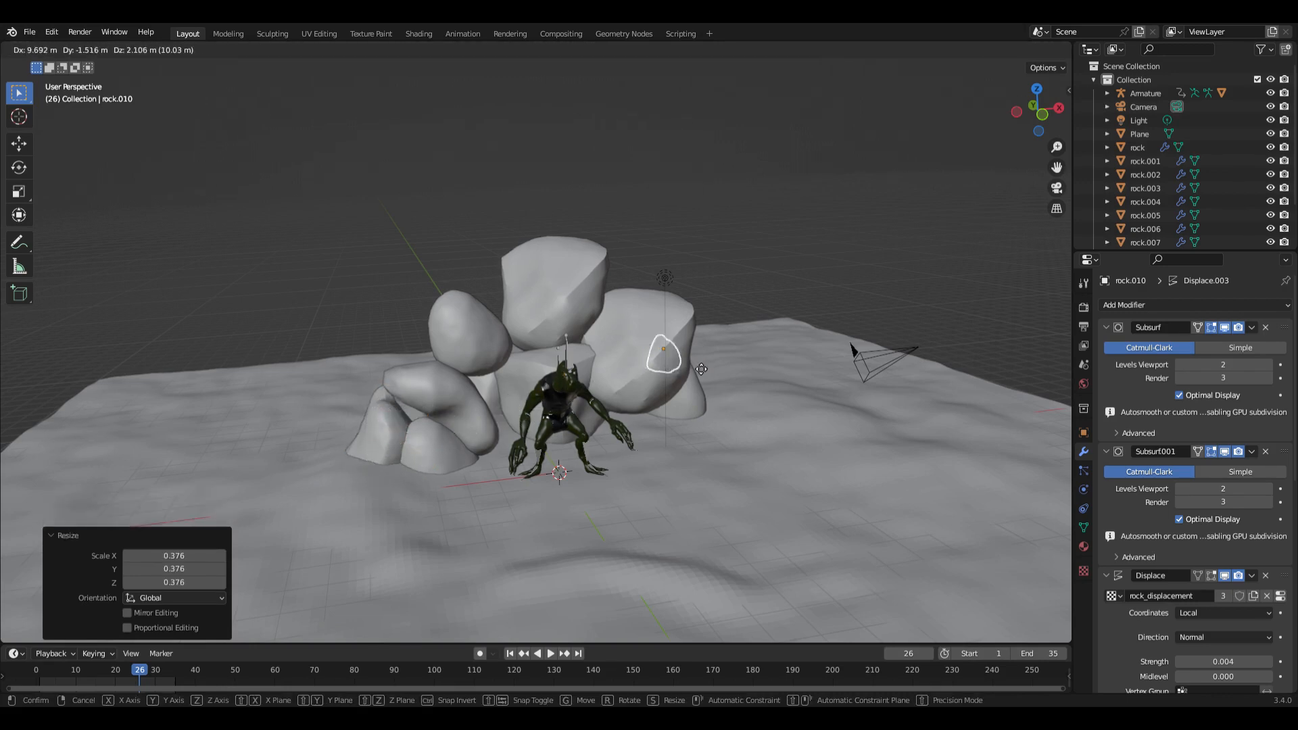
left_click(759, 369)
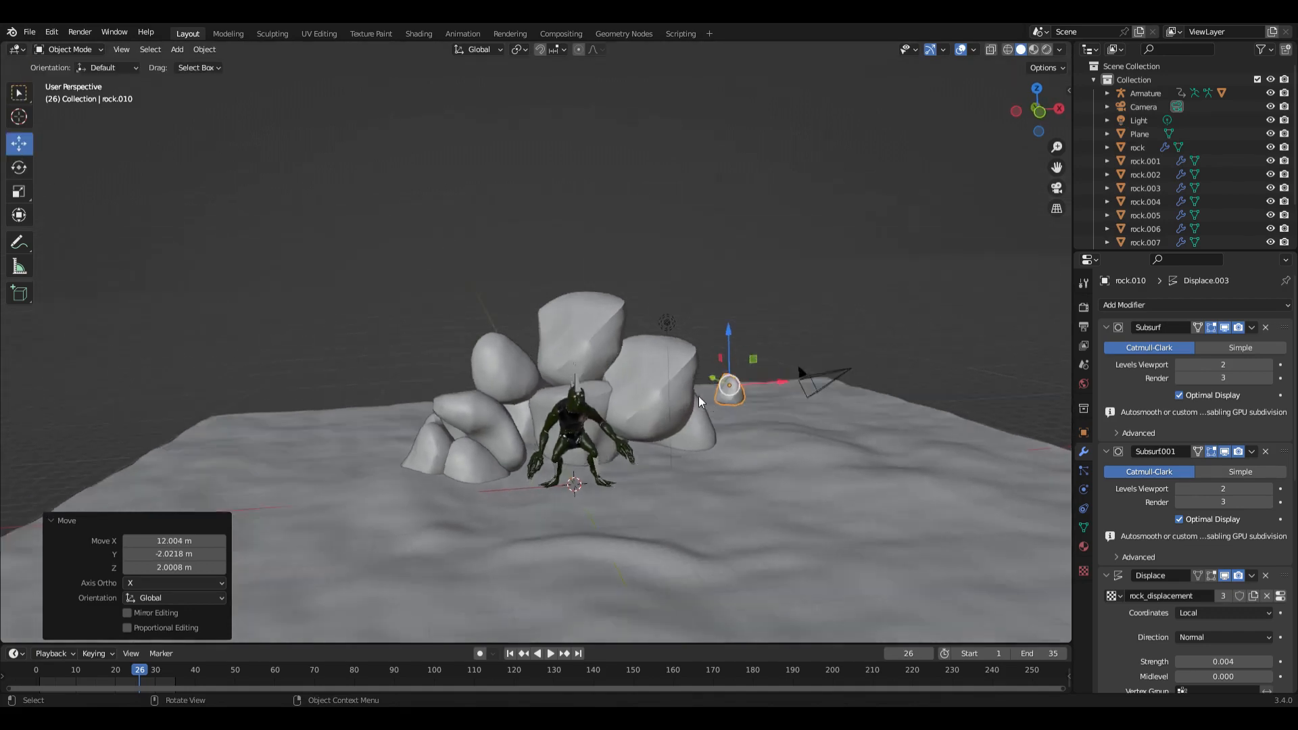
- Move the small rock copy about -8 m along Y and -4 m along X into the foreground, and scale it by about 0.806
middle_click_drag(698, 396, 737, 448)
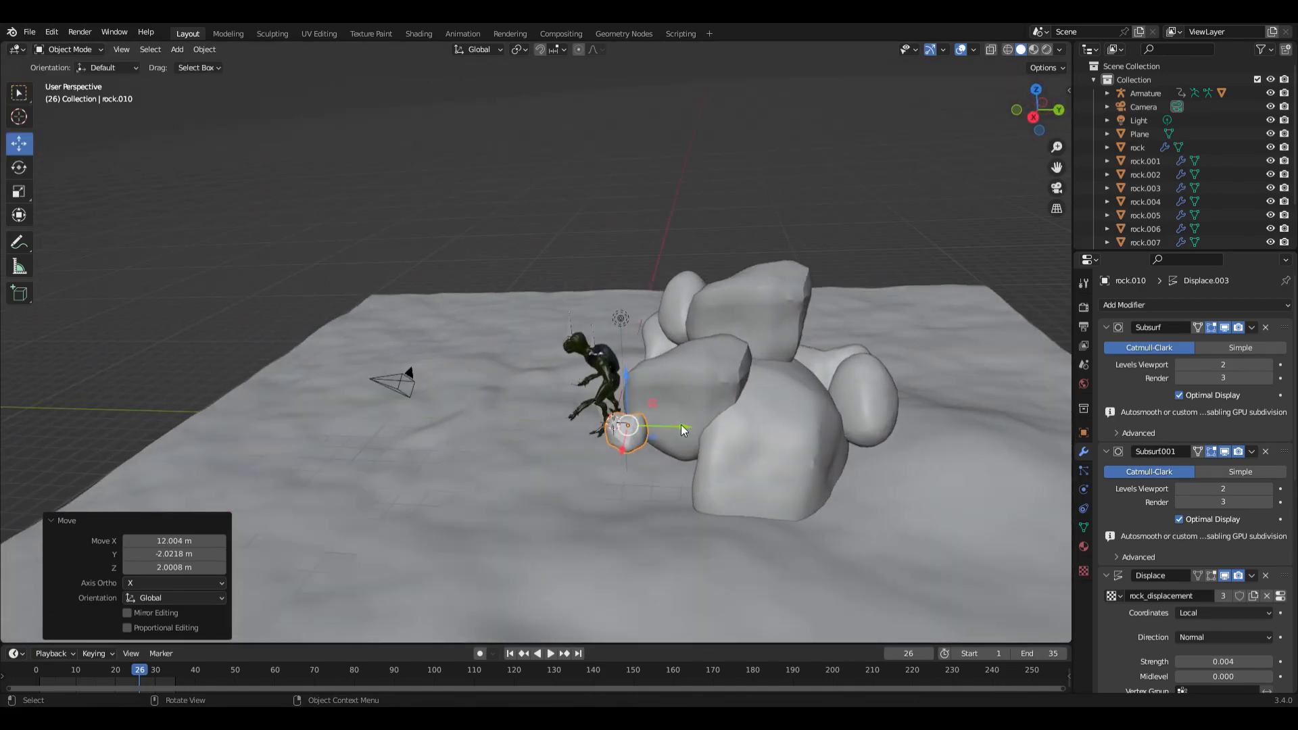
left_click_drag(680, 429, 416, 403)
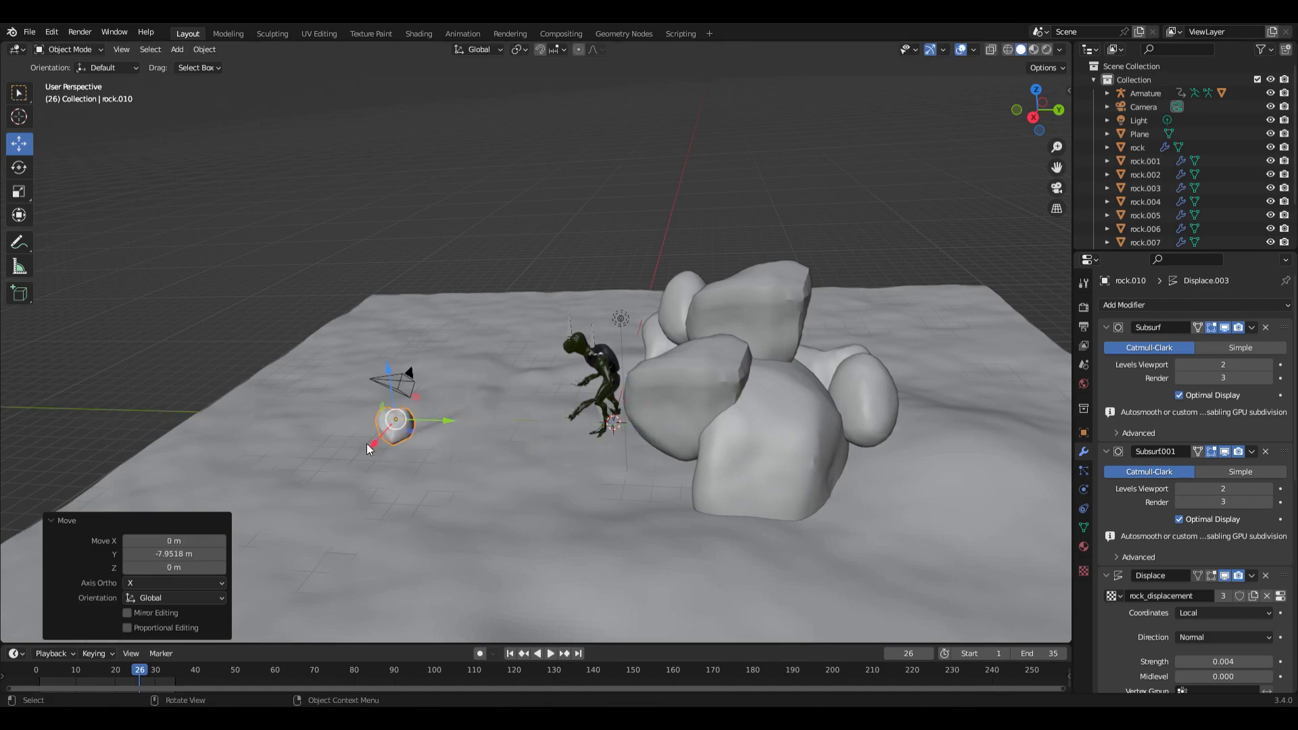
left_click_drag(371, 447, 412, 407)
middle_click_drag(409, 422, 576, 400)
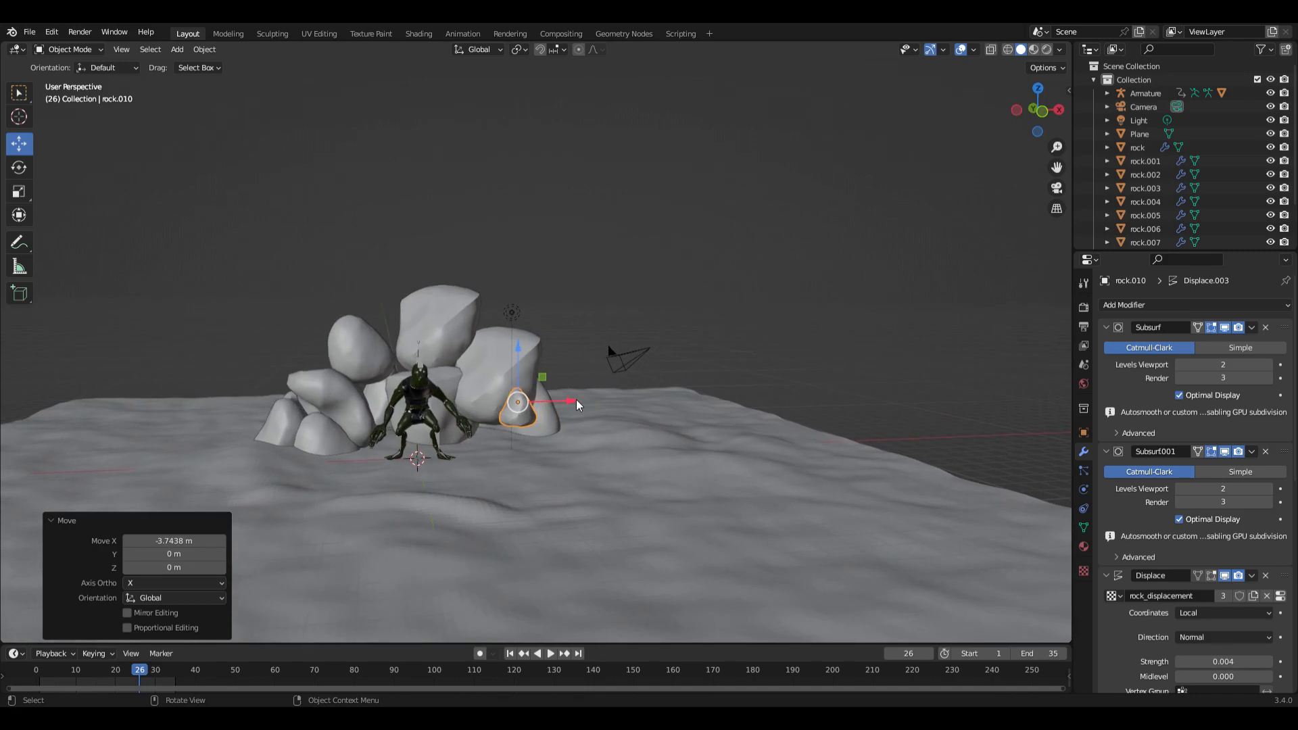
left_click_drag(576, 400, 568, 404)
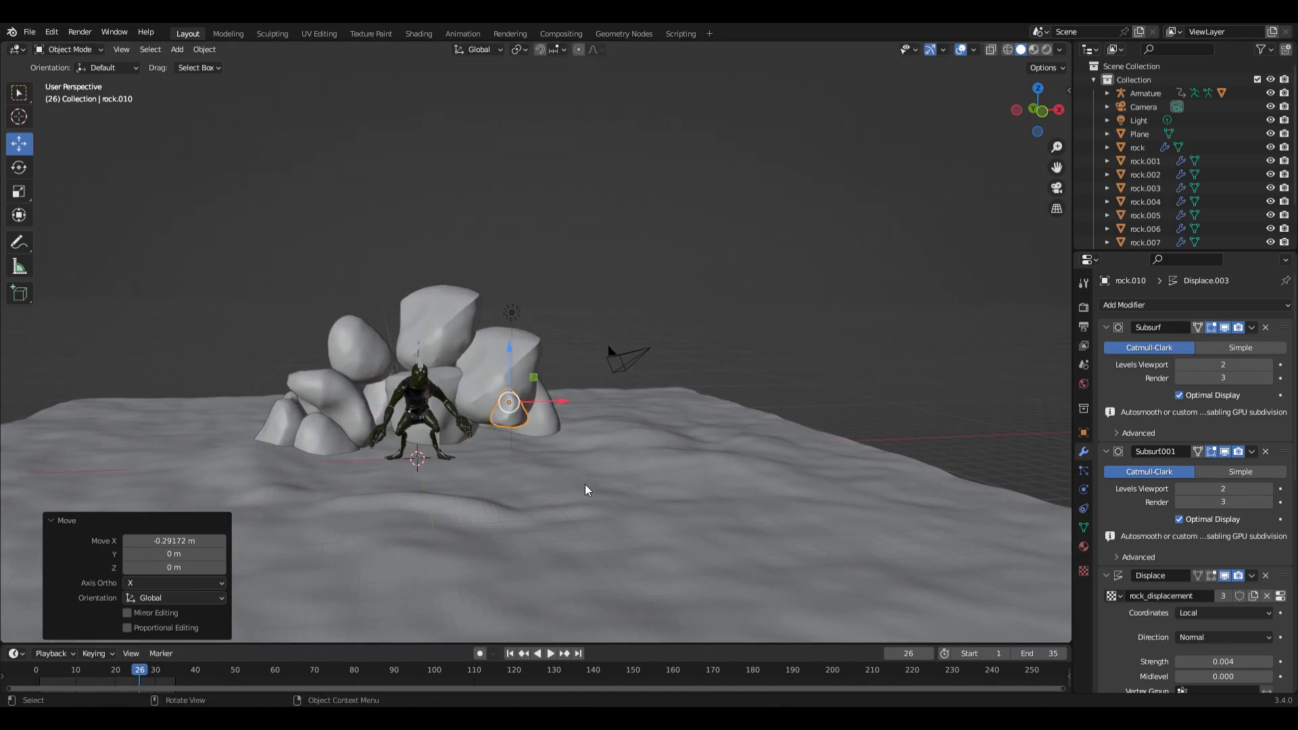
key("s")
left_click(574, 468)
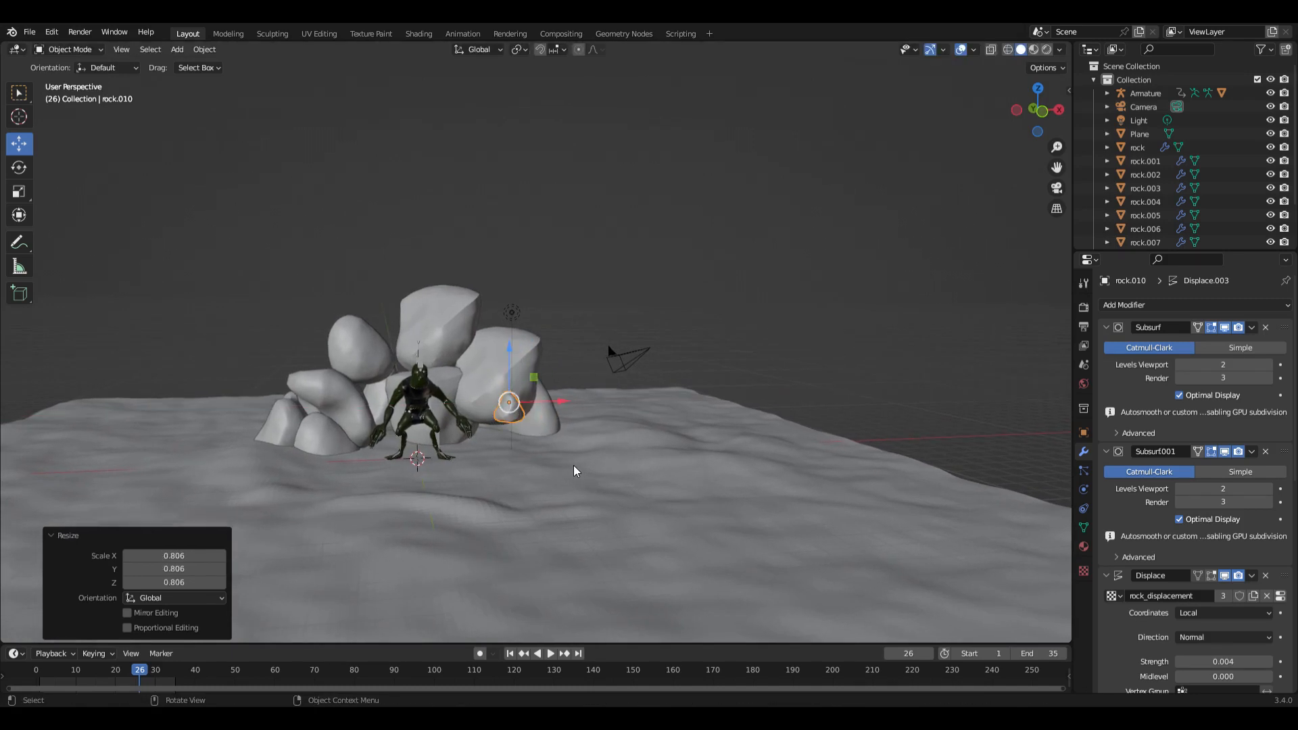
- Select the rocks and ground plane with the textured rock as the active object, and link its material to all of them
scroll(573, 466, "up", 5)
middle_click_drag(573, 465, 561, 457)
middle_click_drag(402, 241, 438, 278, "shift")
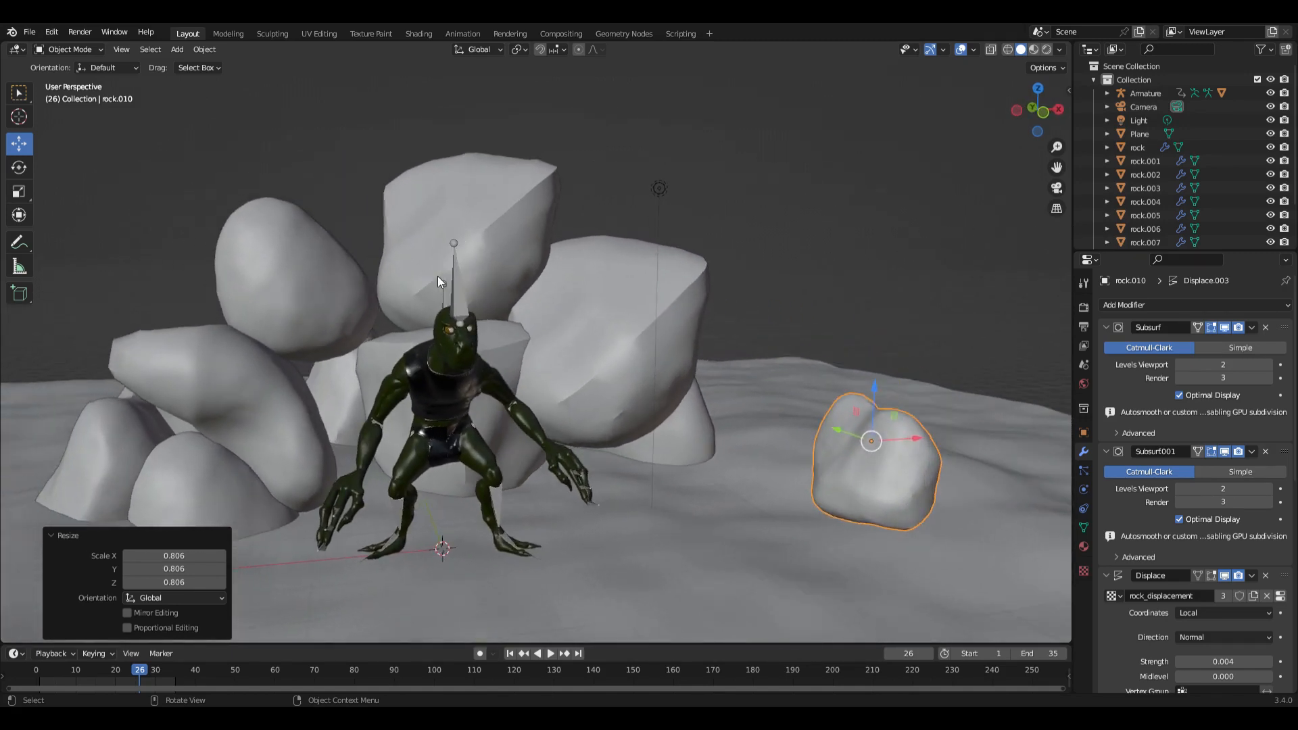
left_click(470, 215)
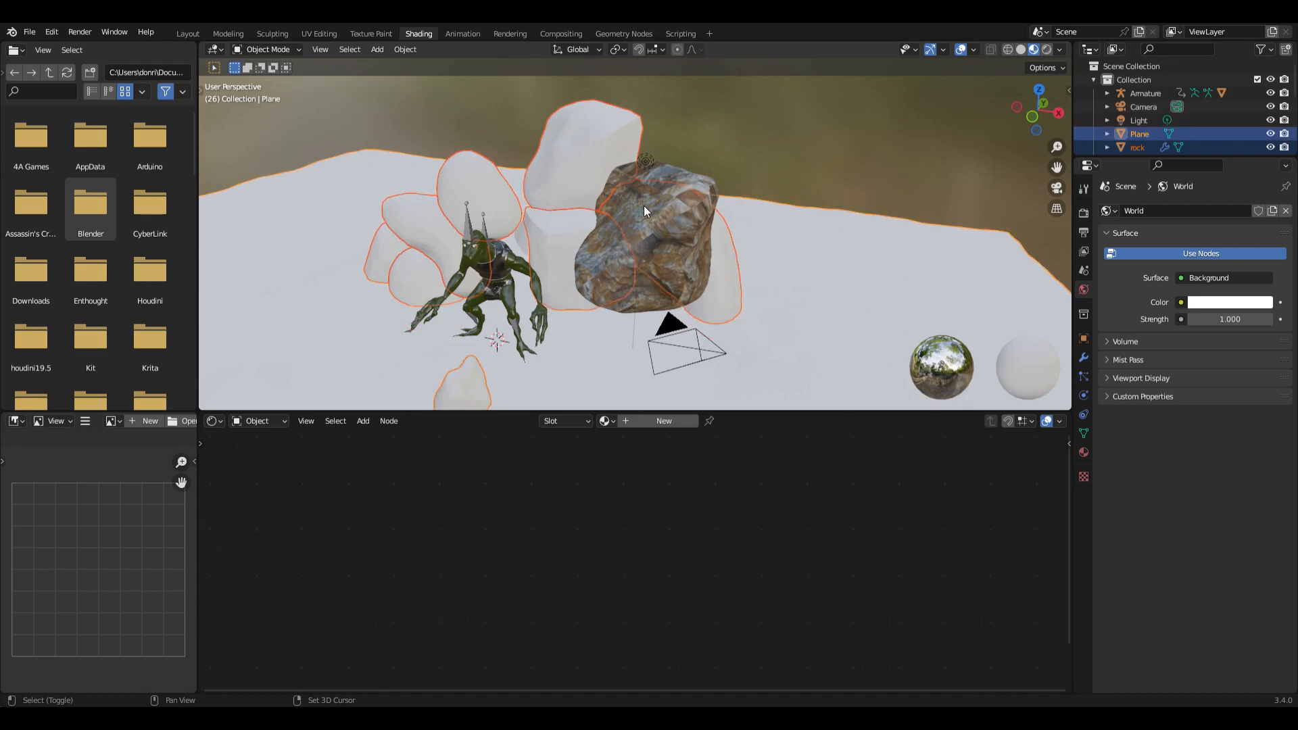
left_click(674, 169)
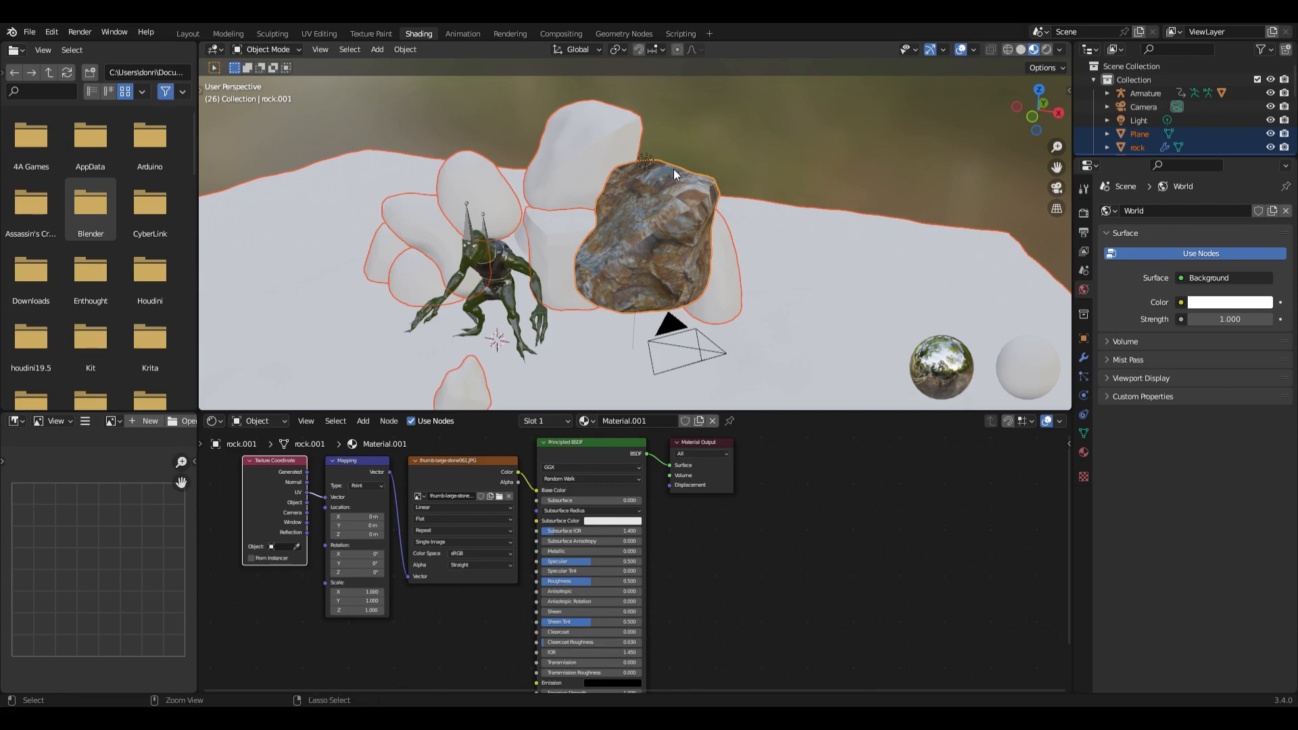
key("ctrl+l")
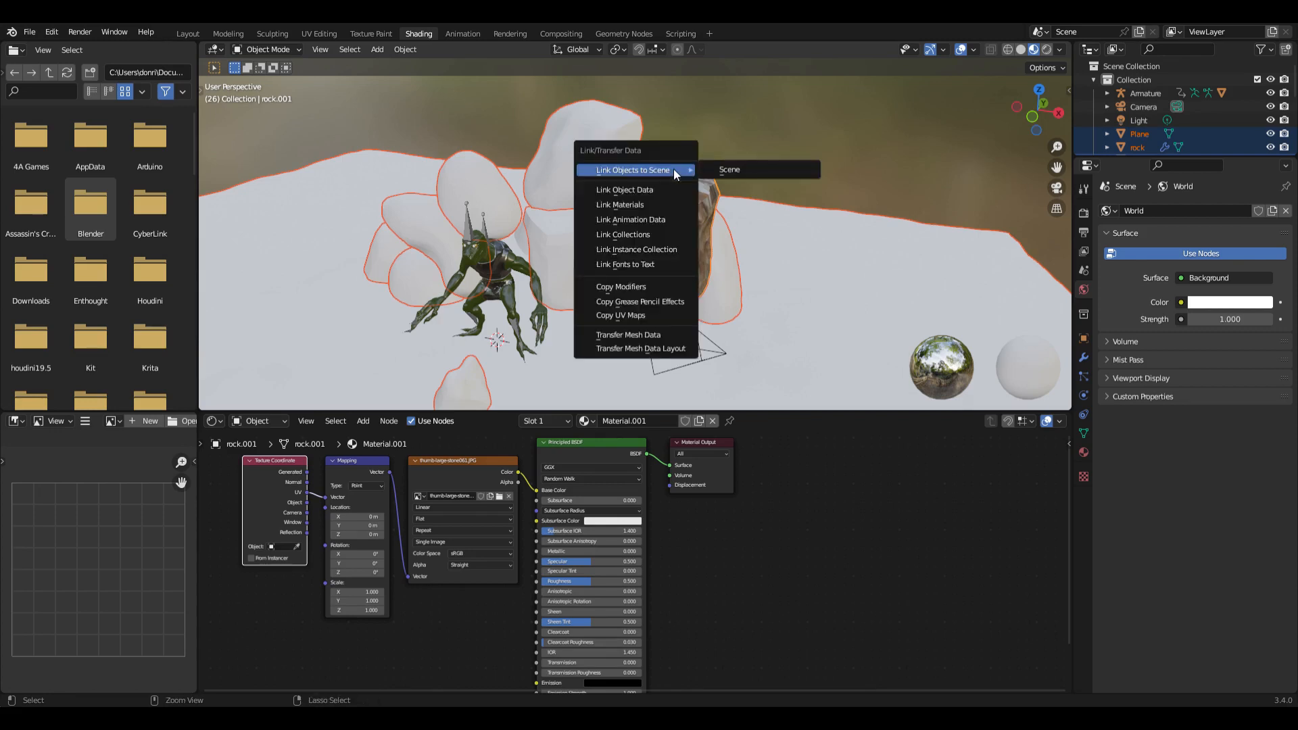
left_click(659, 205)
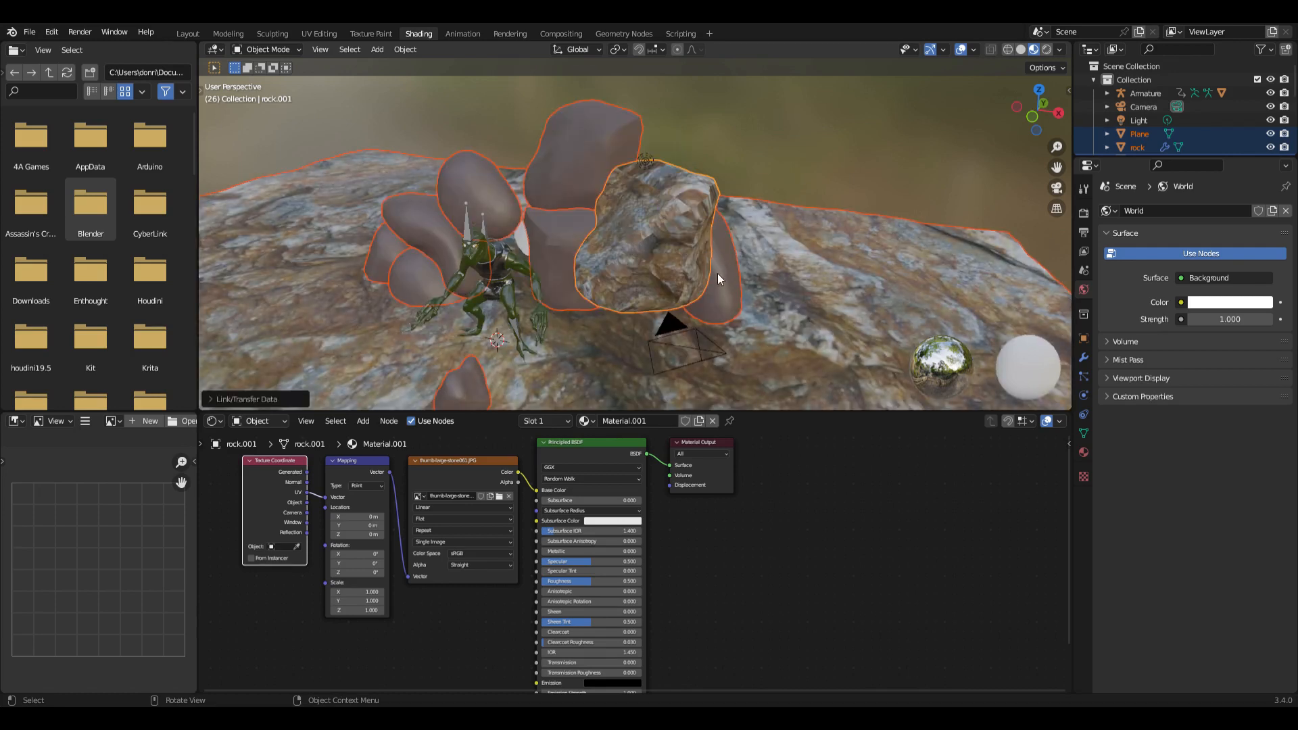
- Inspect the textured rocks and ground around the monster from several distances, using rendered viewport shading
left_click(732, 290)
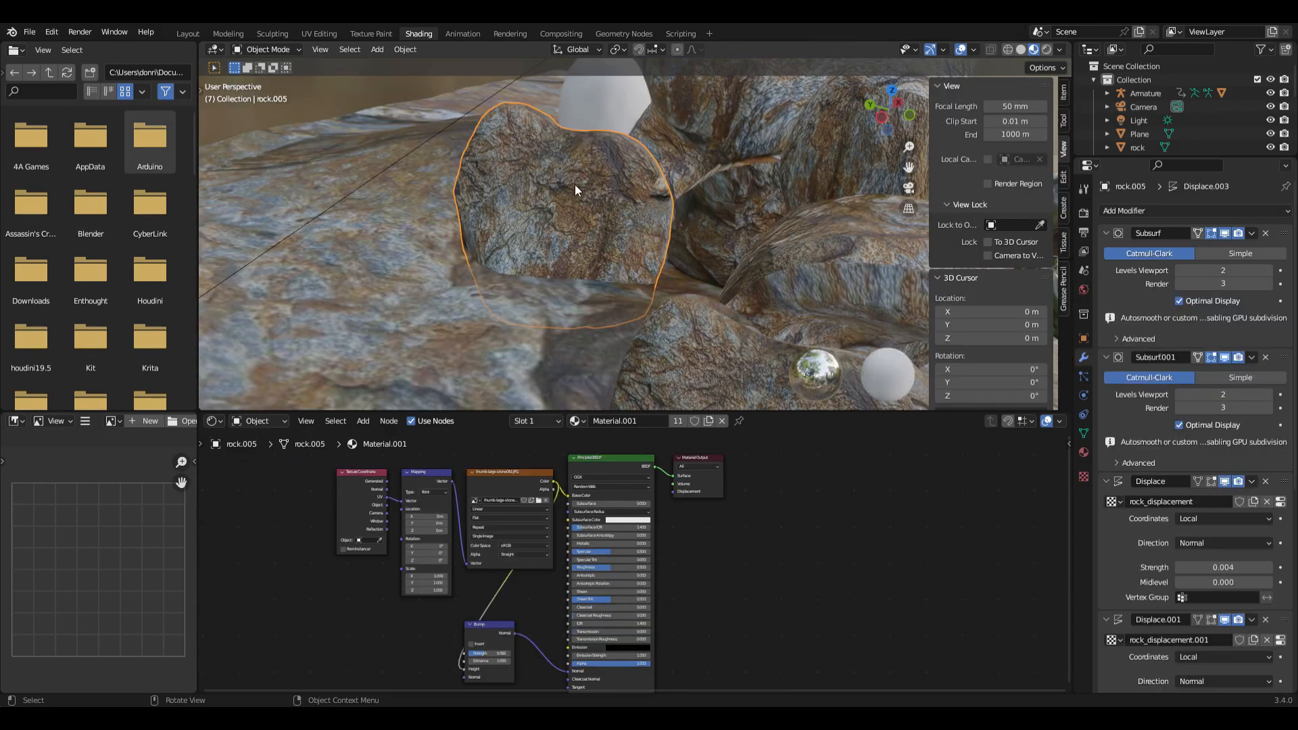
middle_click_drag(575, 184, 675, 301)
scroll(639, 305, "down", 2)
scroll(658, 306, "down", 2)
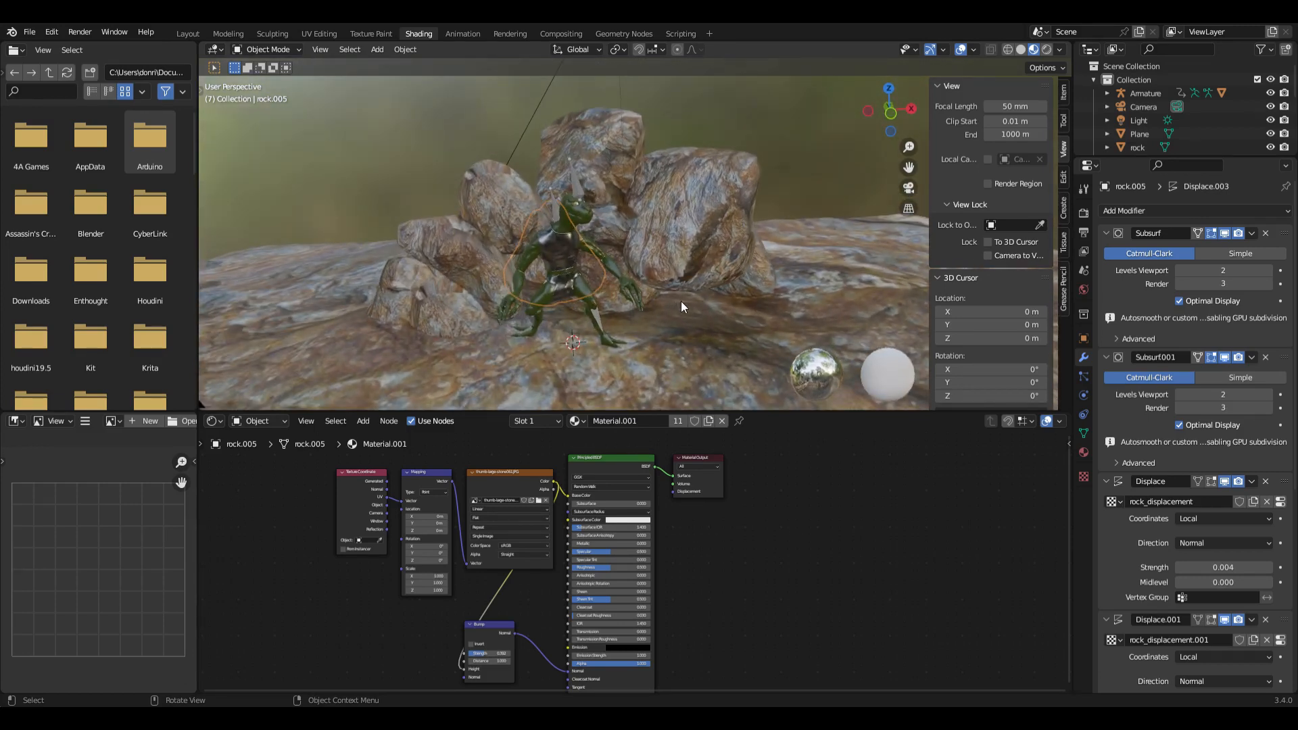
left_click(1047, 50)
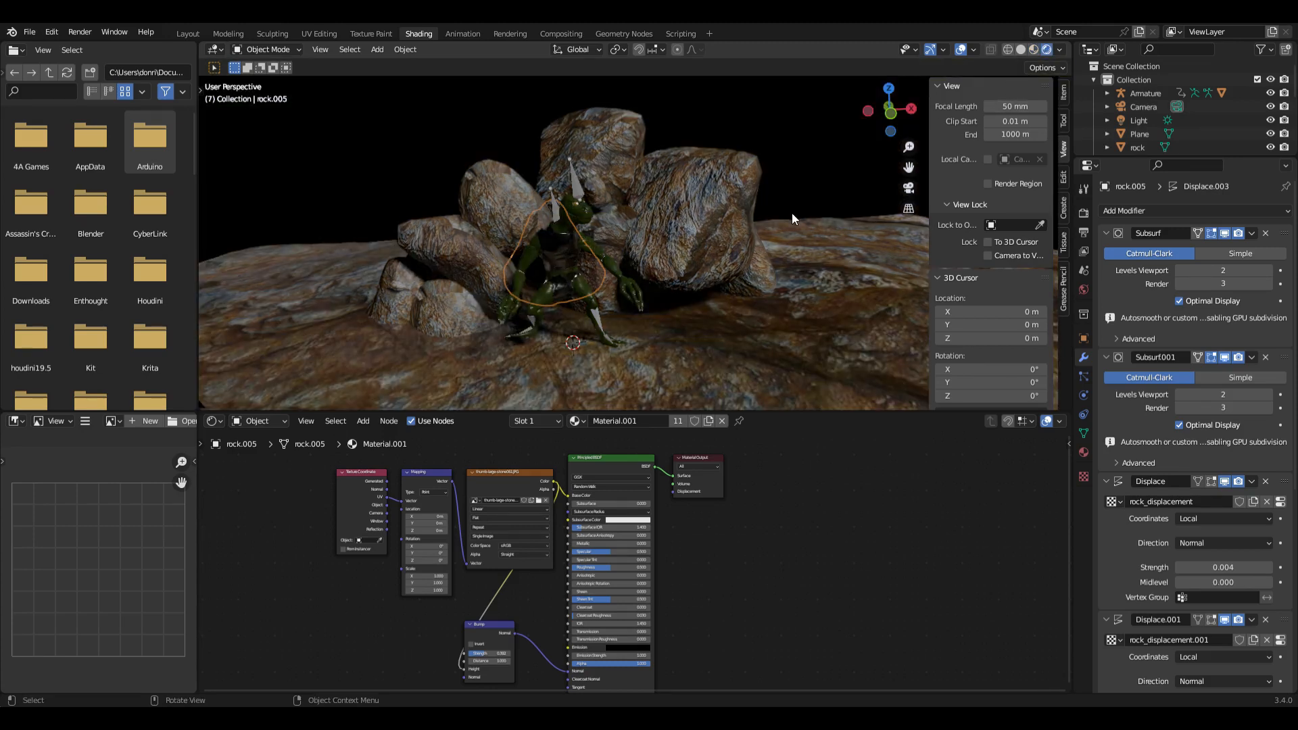
scroll(791, 214, "up", 5)
scroll(791, 213, "down", 5)
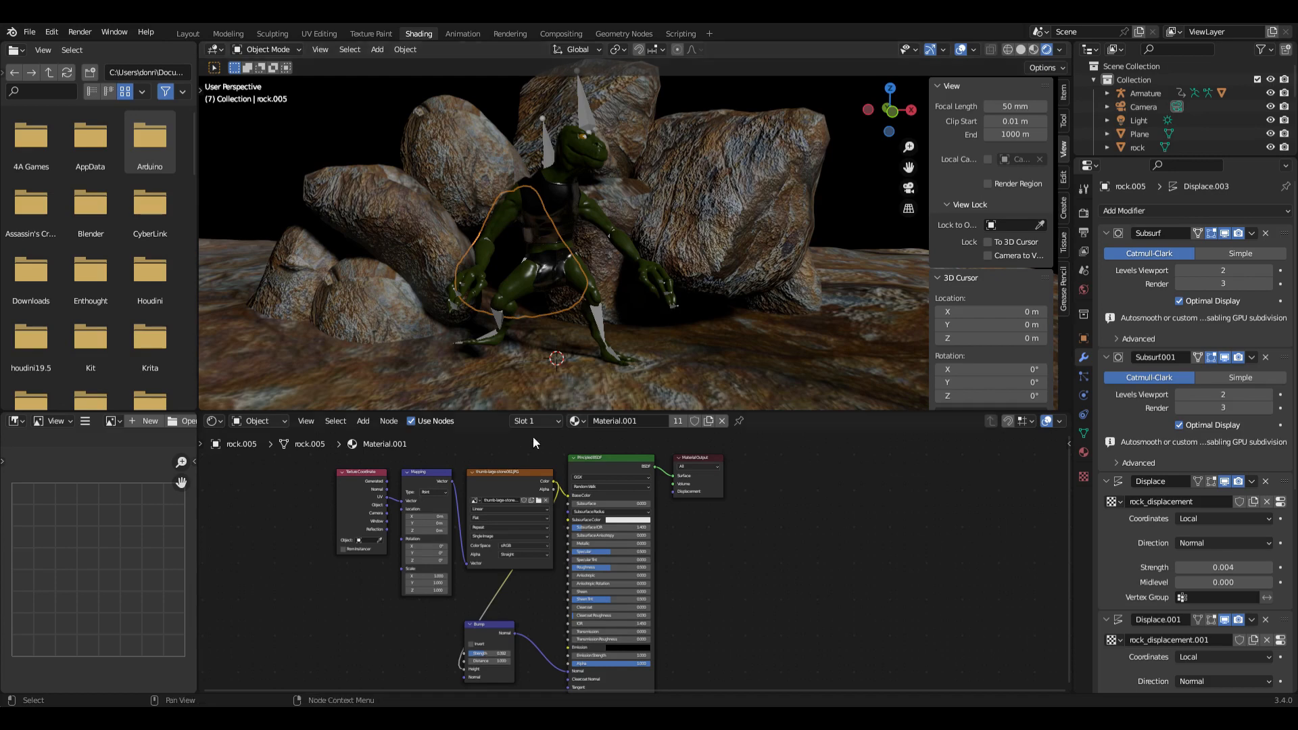
- Return to the Layout workspace and play the monster's animation in front of the textured rocks
left_click(187, 32)
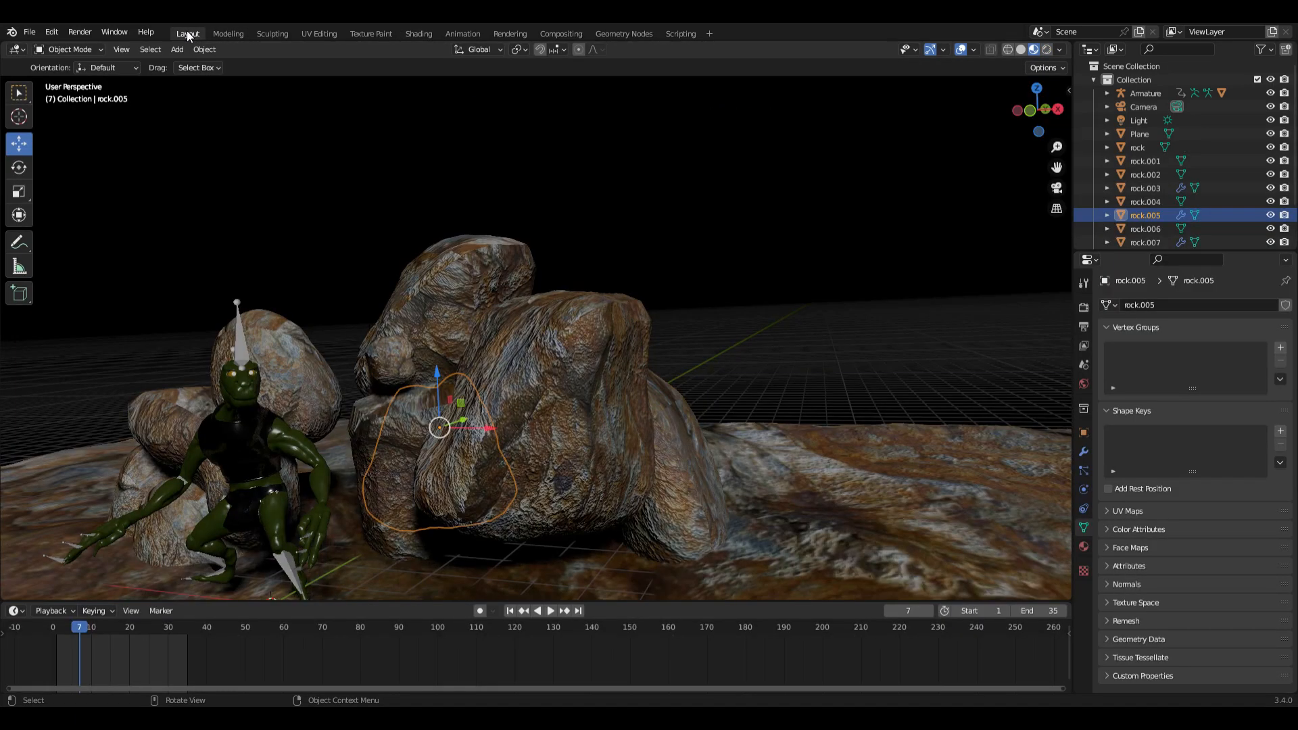
mouse_move(343, 228)
middle_mouse_down()
mouse_move(384, 303)
mouse_move(509, 316)
middle_mouse_up()
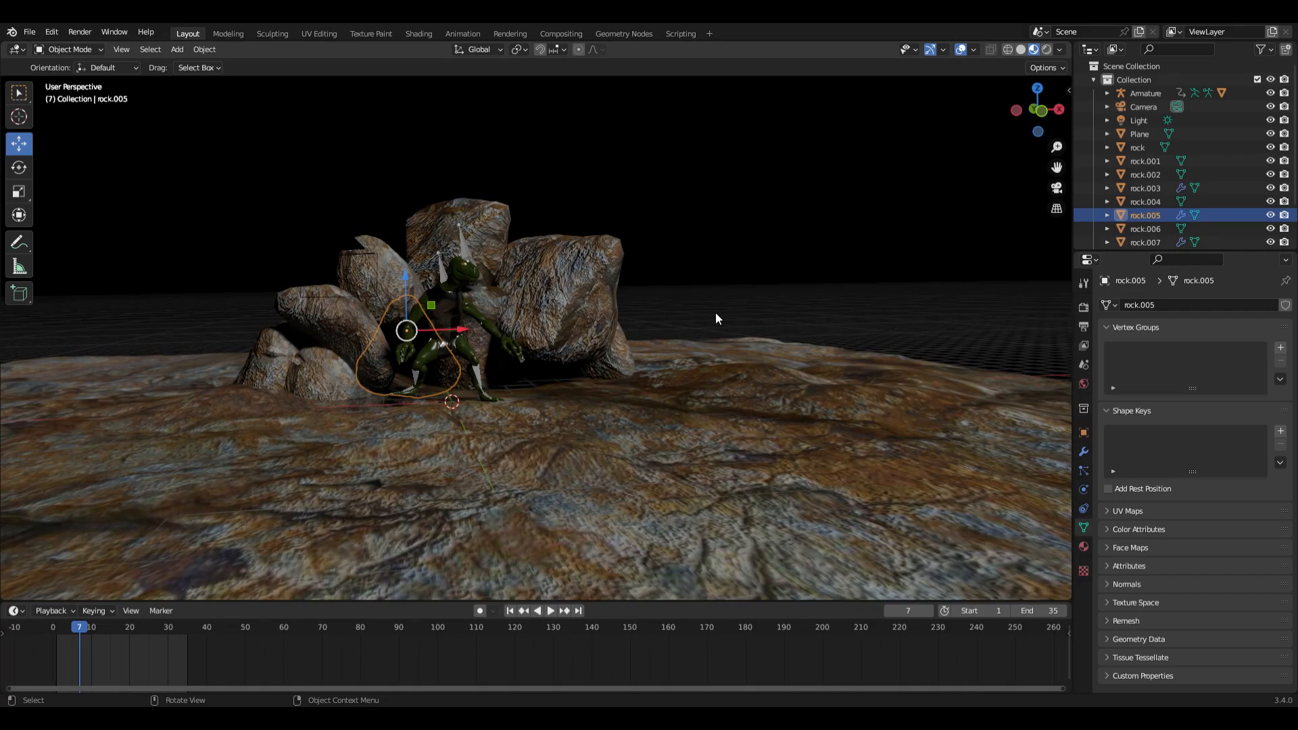
key("space")
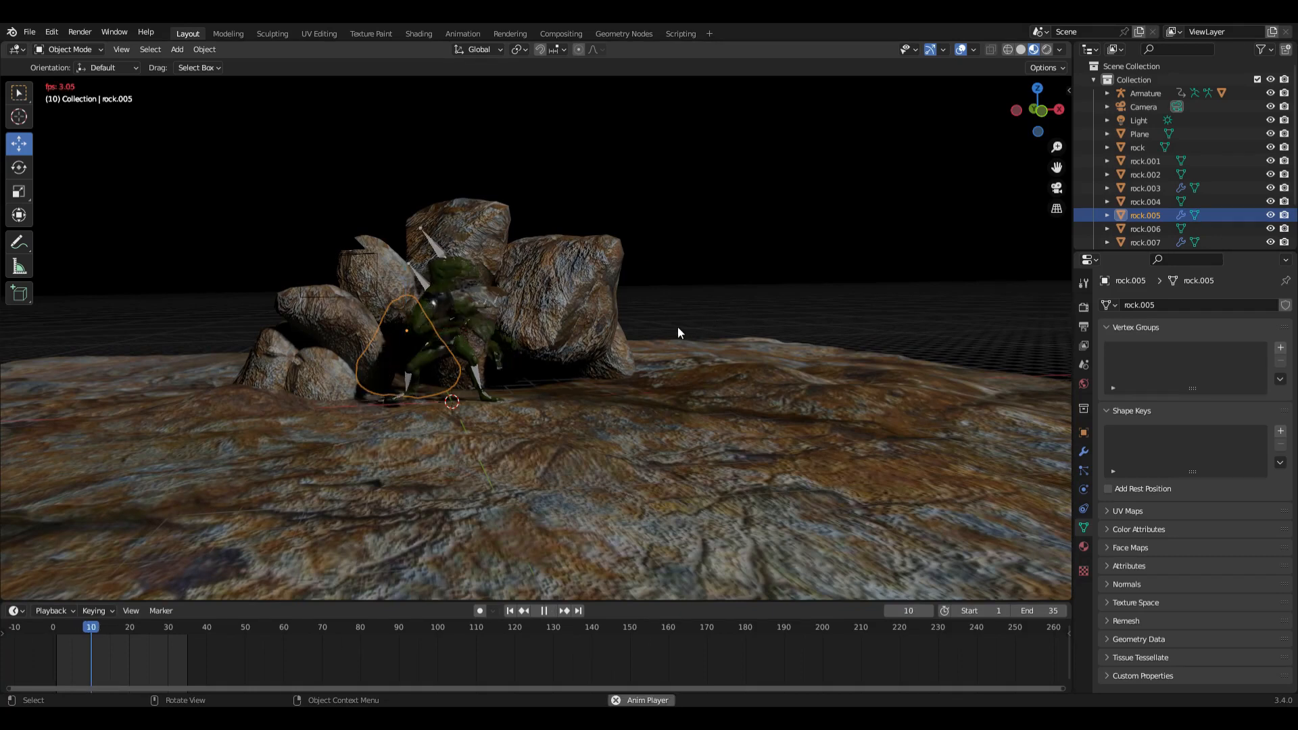